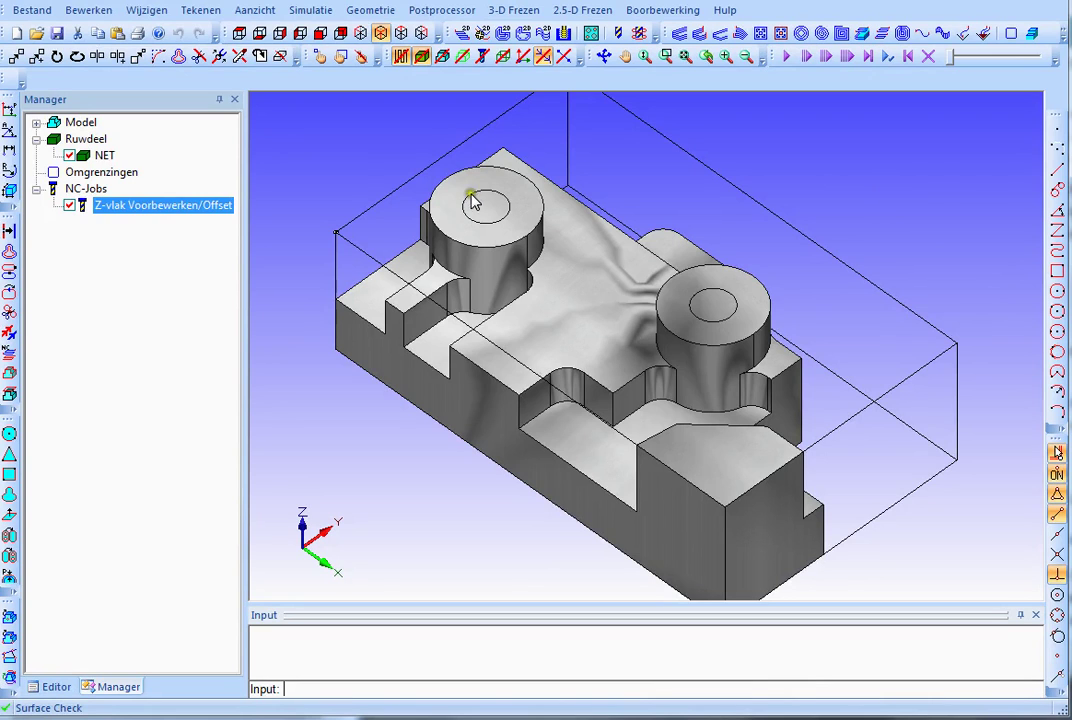
Open the Z-vlak Voorbewerken/Offset job and review its Gereedschap and Voeding tab settings
mouse_move(546, 168)
middle_mouse_down()
mouse_move(634, 246)
mouse_move(621, 210)
middle_mouse_up()
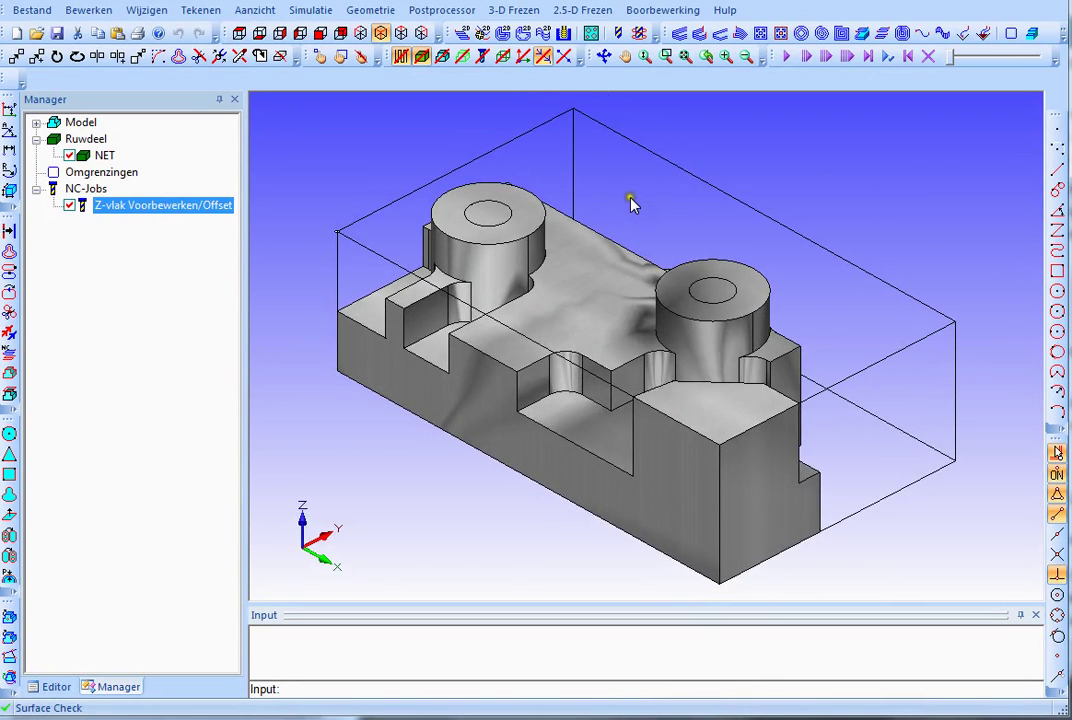
mouse_move(481, 304)
middle_mouse_down()
mouse_move(570, 383)
mouse_move(530, 345)
middle_mouse_up()
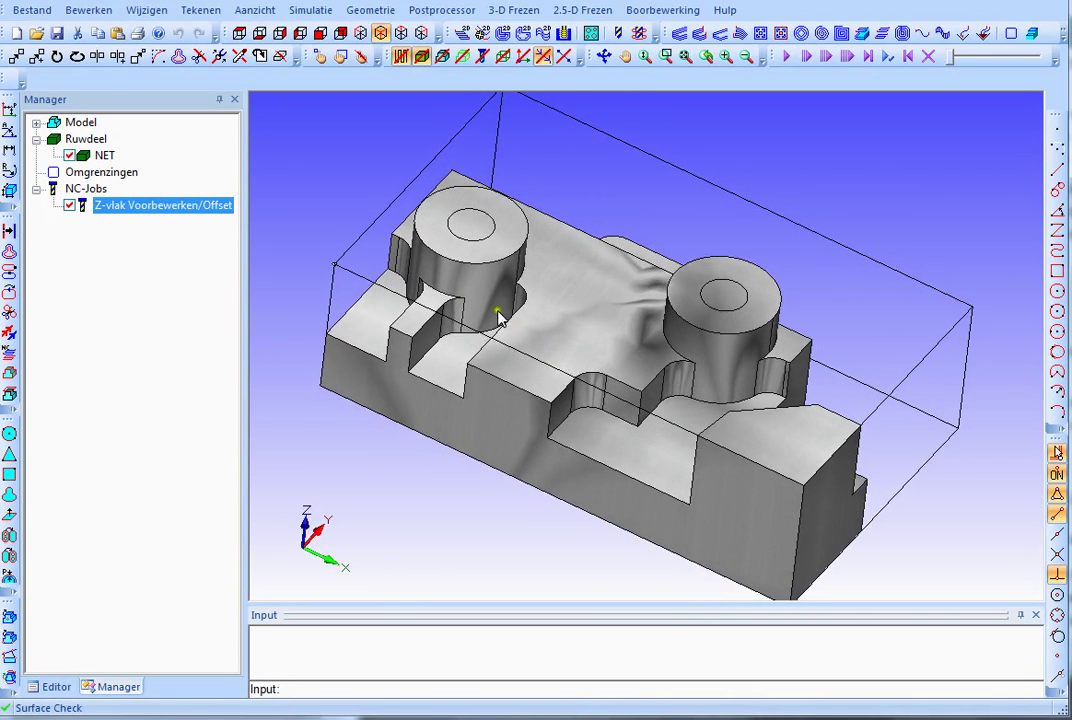
double_click(185, 207)
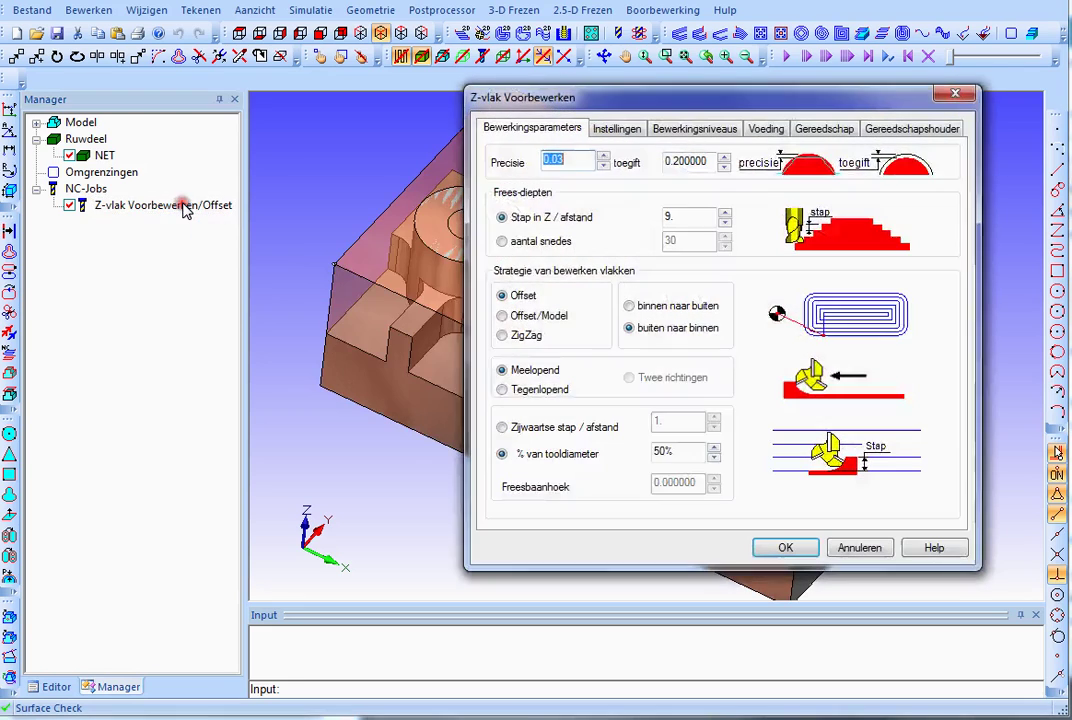
left_click_drag(648, 99, 460, 105)
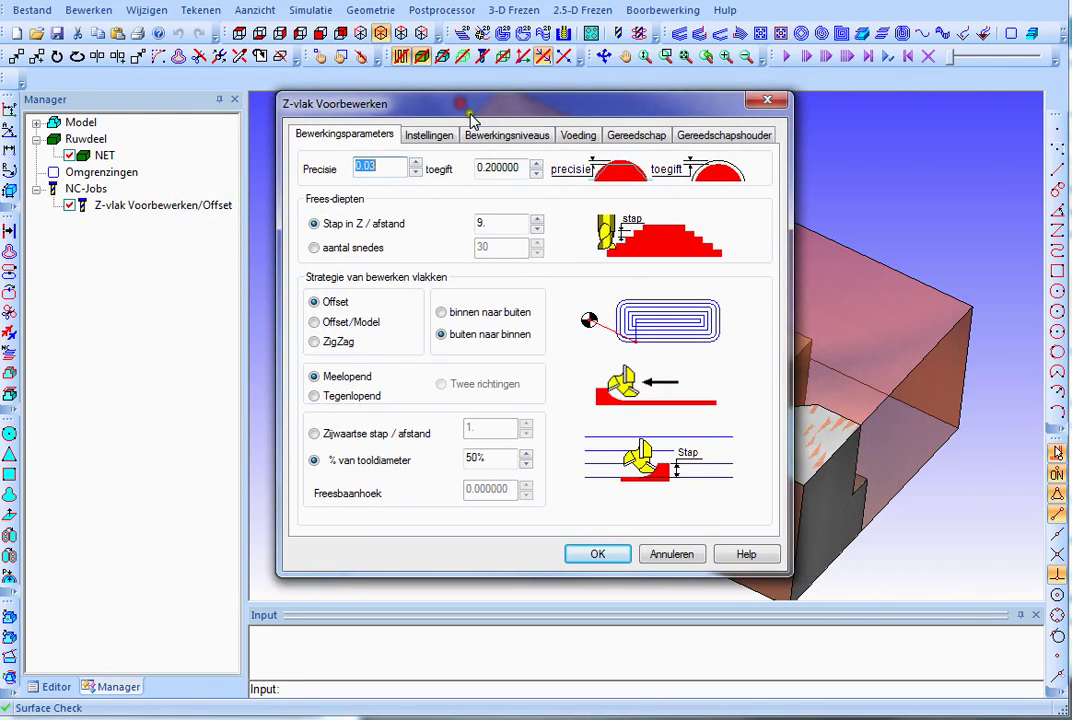
left_click(640, 134)
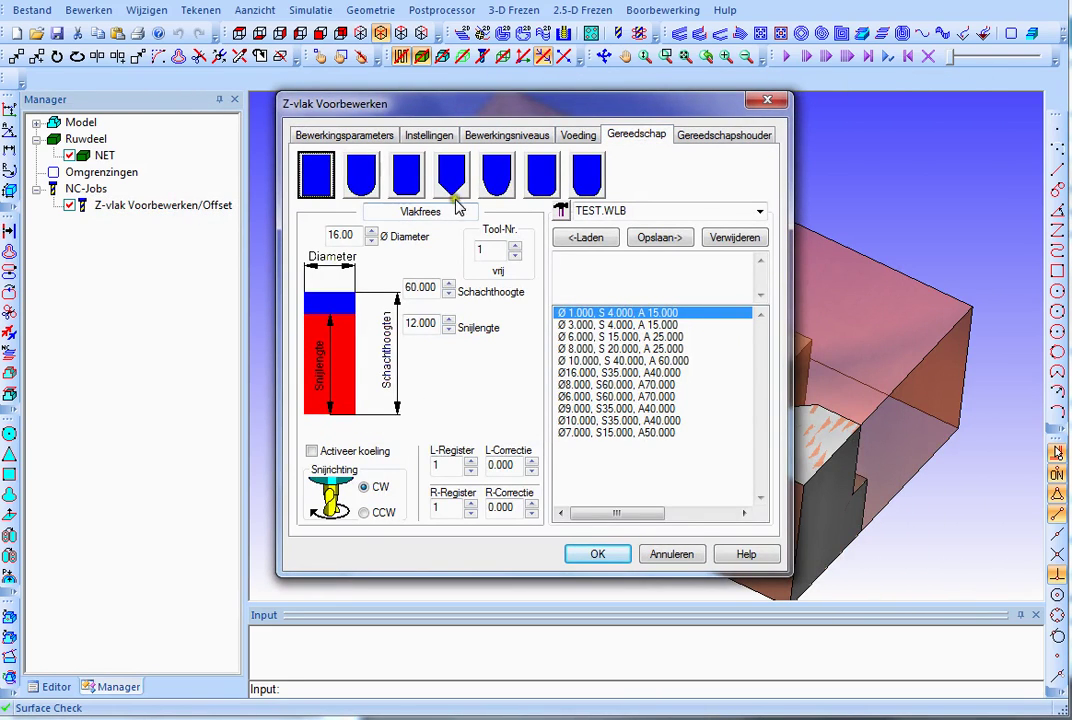
left_click(575, 136)
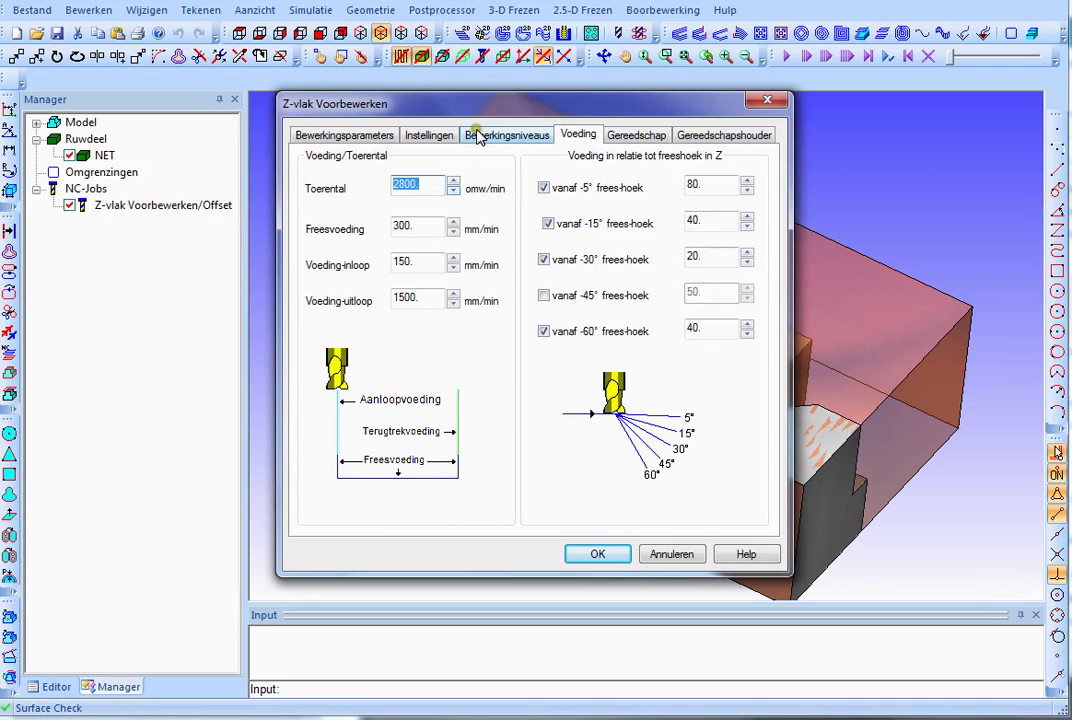
left_click(346, 135)
Enter 9 as the Z step in Bewerkingsparameters, confirm the dialog and re-orbit the part
double_click(489, 223)
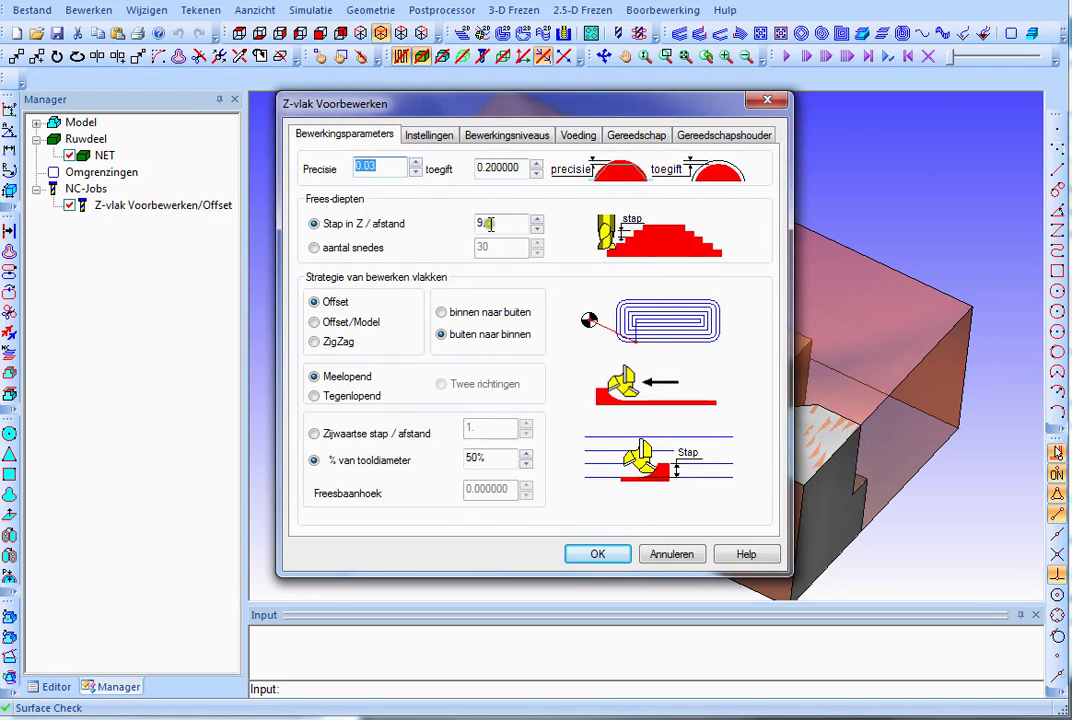
mouse_move(503, 103)
left_mouse_down()
mouse_move(357, 90)
mouse_move(376, 24)
mouse_move(328, 53)
mouse_move(323, 124)
mouse_move(399, 139)
left_mouse_up()
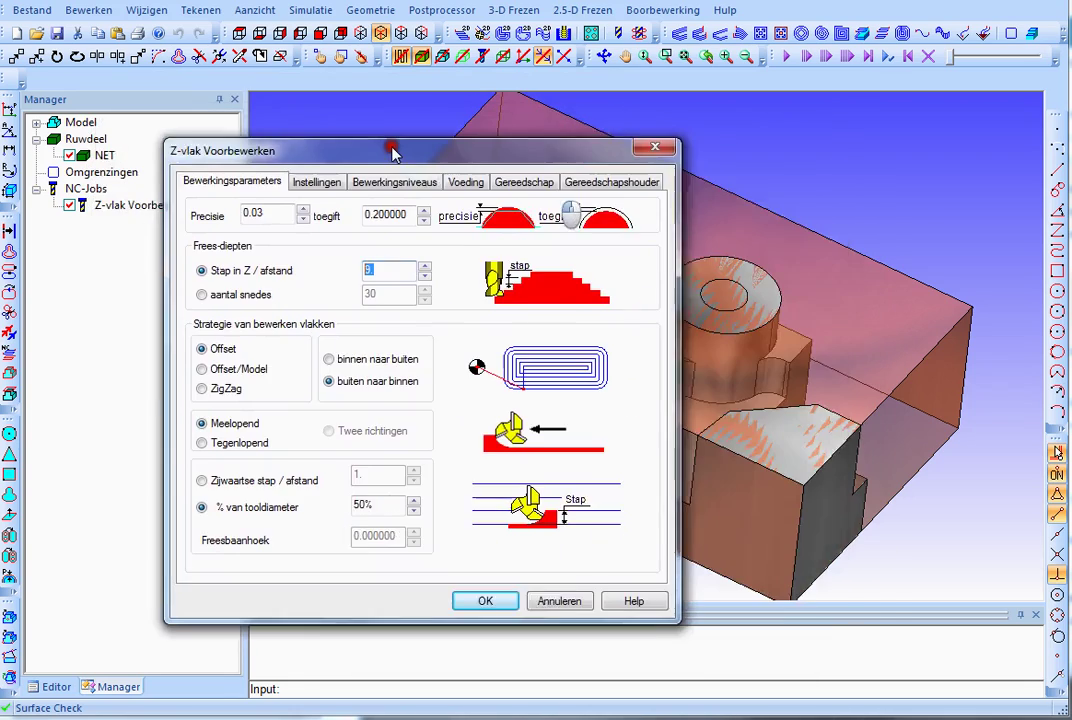
key("Return")
middle_click_drag(749, 246, 763, 210)
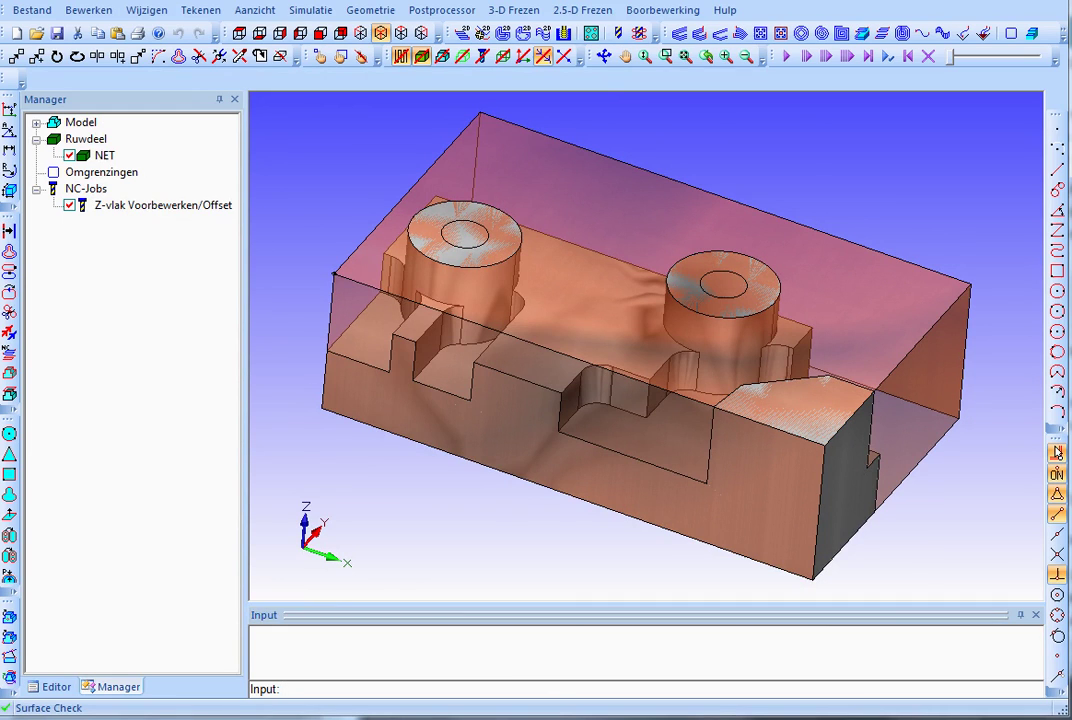
Choose Exporteer dialoogvenster parameters from the Z-vlak Voorbewerken dialog's right-click menu
left_click(290, 655)
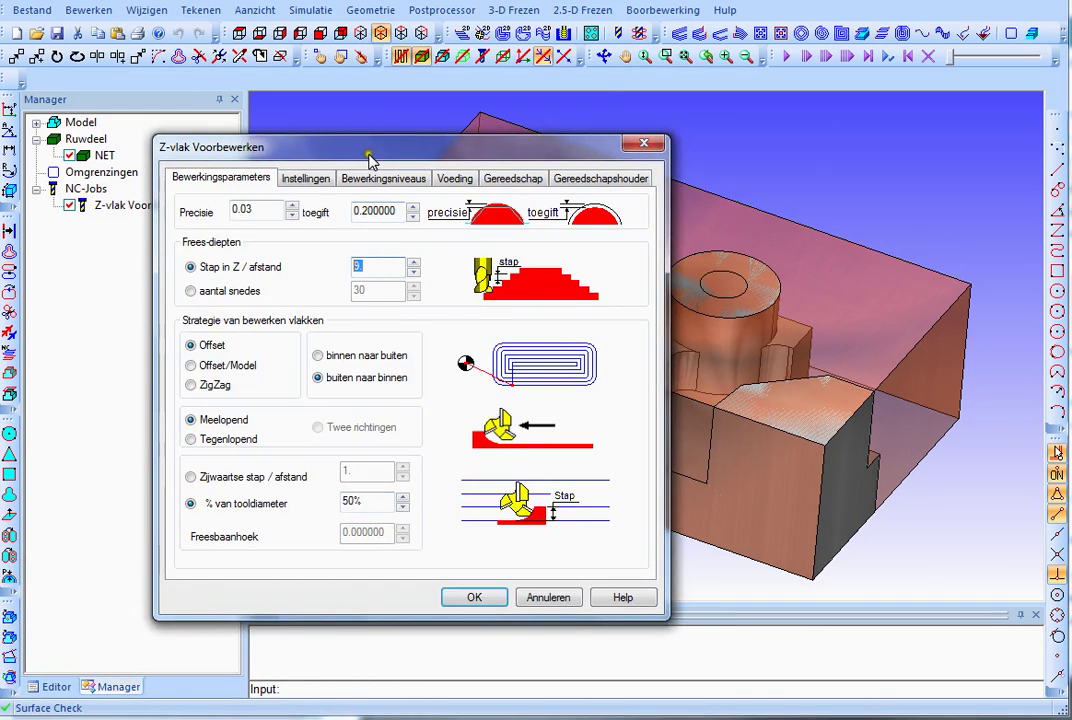
left_click_drag(367, 157, 432, 83)
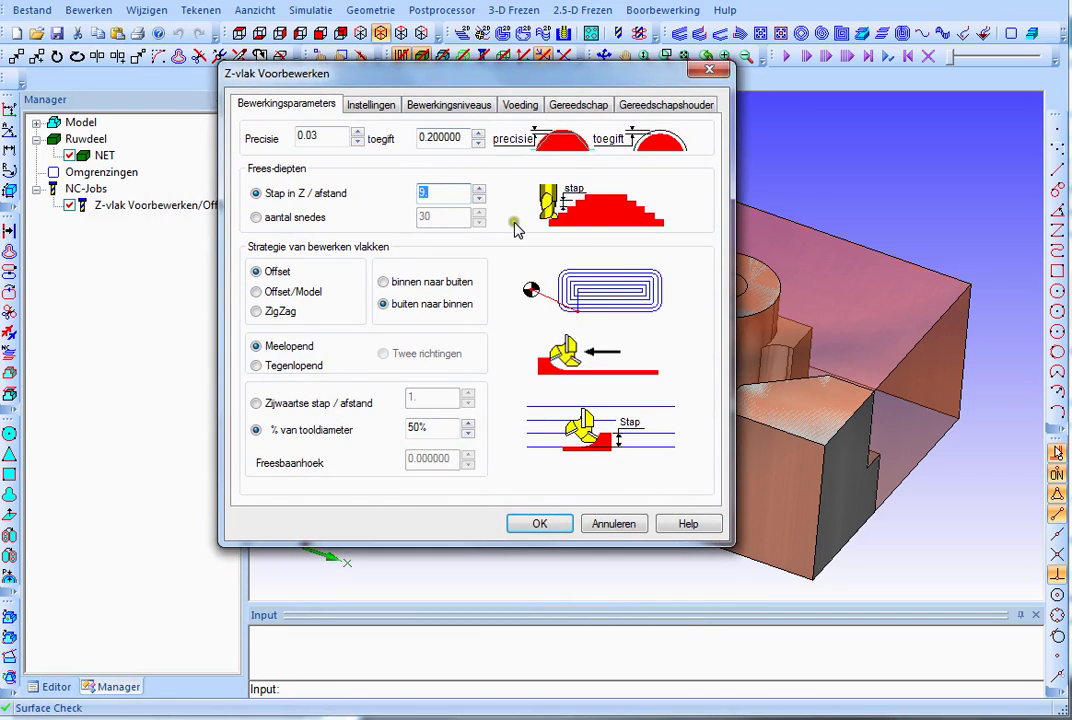
right_click(512, 364)
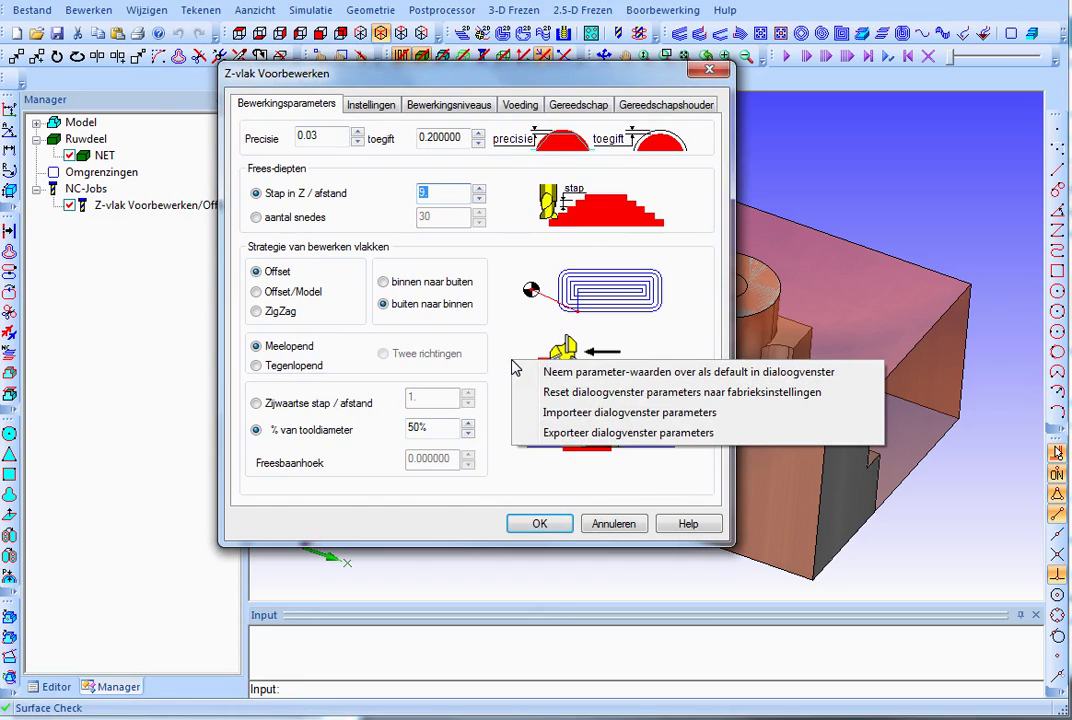
left_click(533, 434)
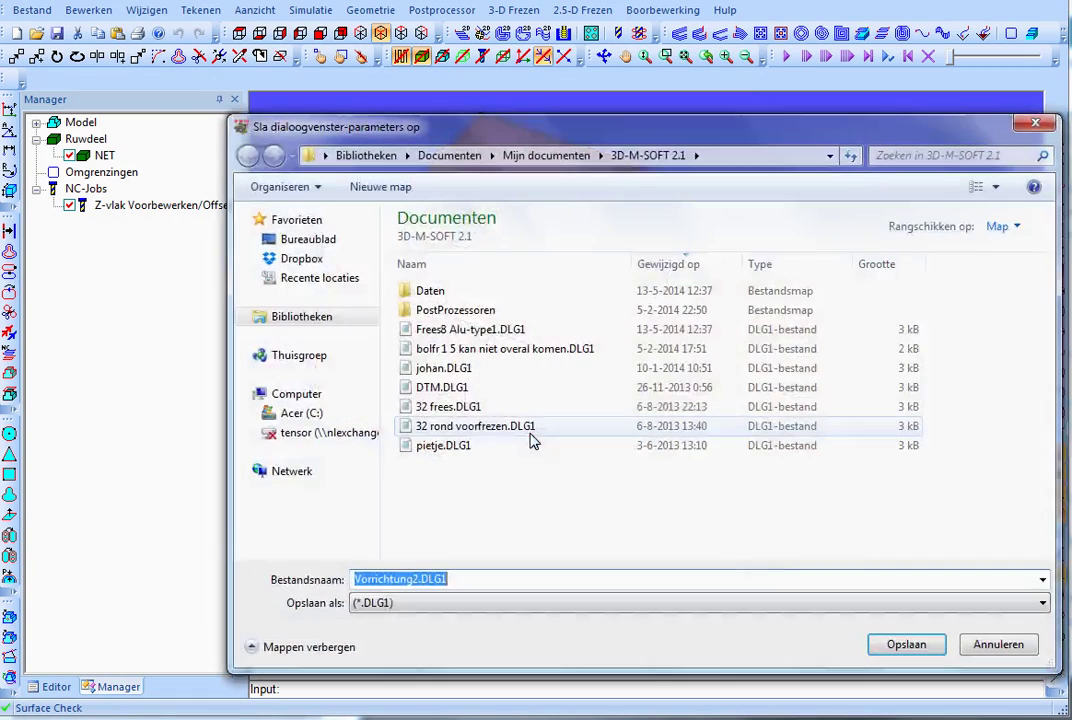
Save the roughing parameters as Frees8-Kunststof-Type1.DLG1 in the 3D-M-SOFT 2.1 documents folder
mouse_move(508, 128)
left_mouse_down()
mouse_move(502, 104)
mouse_move(462, 84)
left_mouse_up()
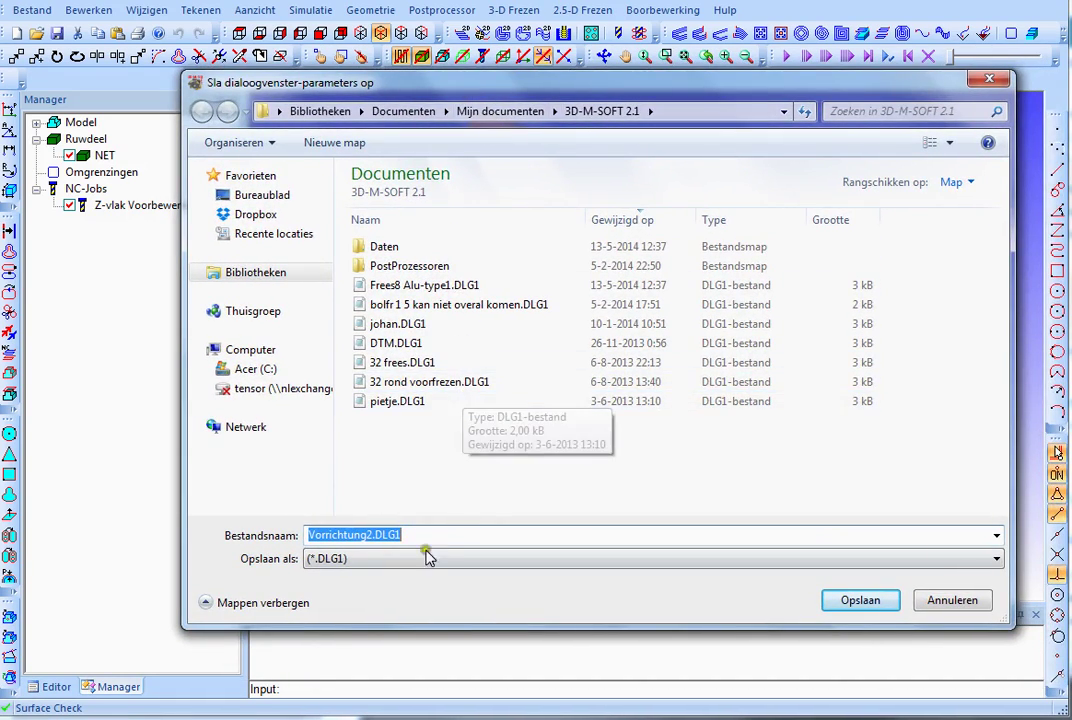
left_click(358, 558)
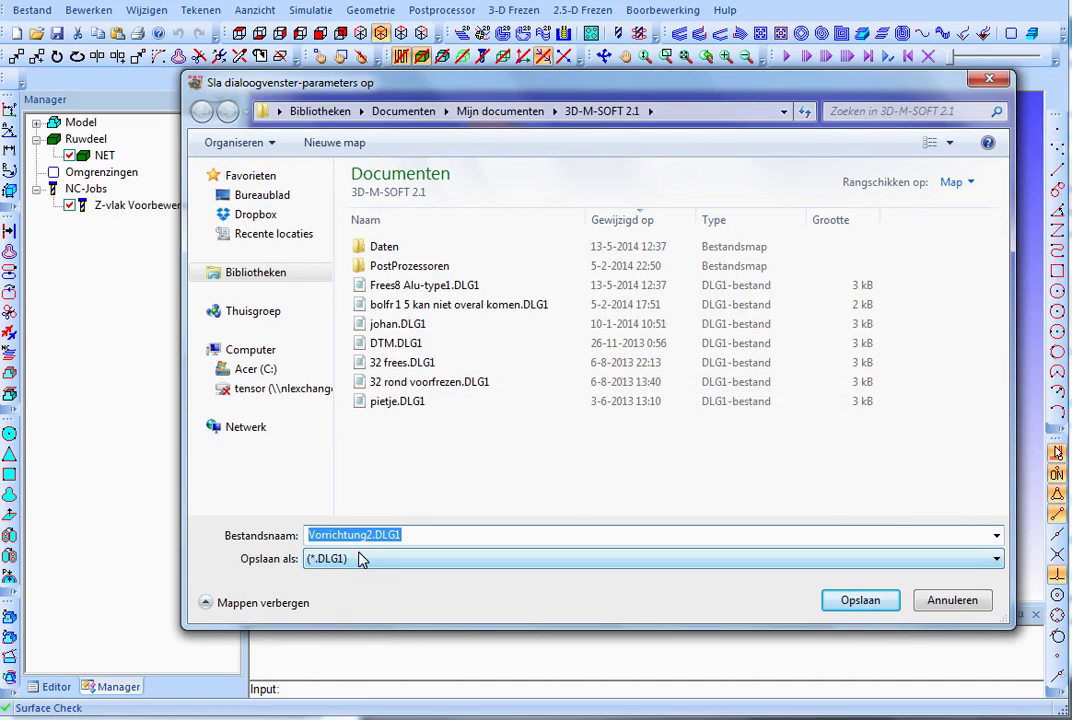
type("Frees8")
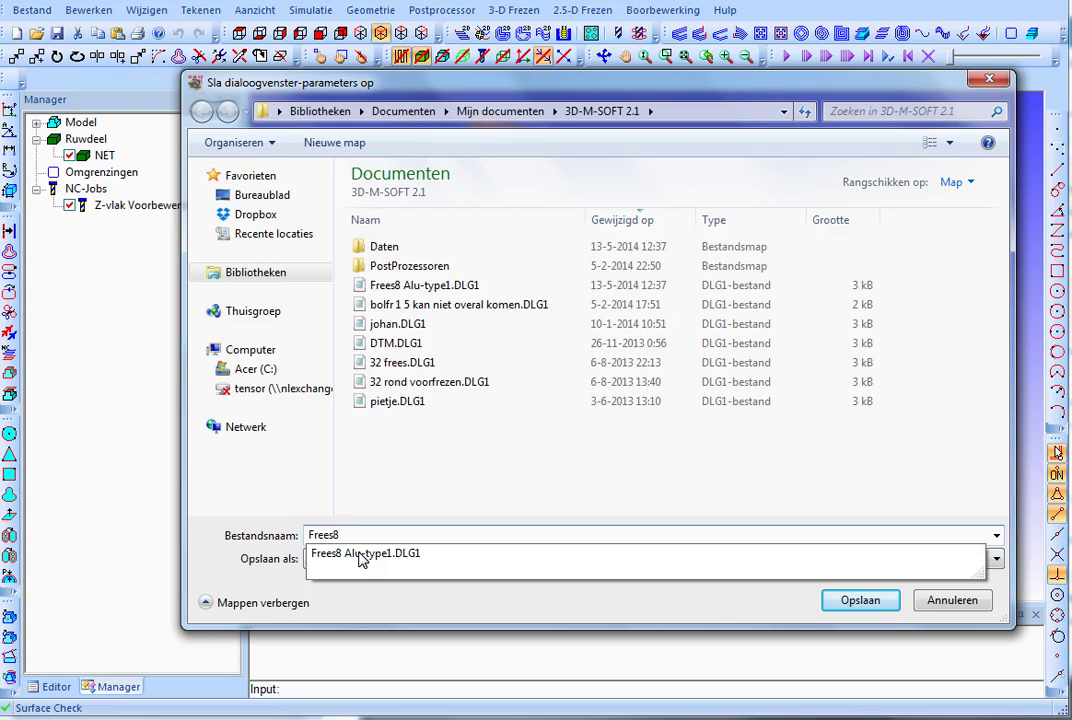
type("-Kunststof-Type1")
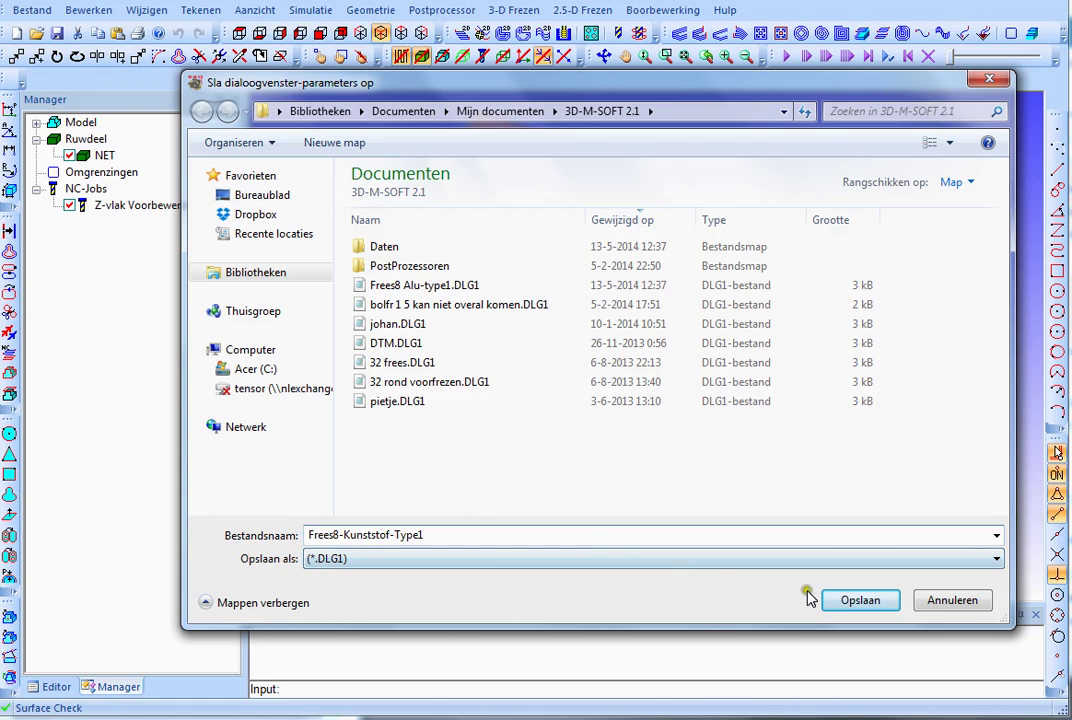
left_click(856, 600)
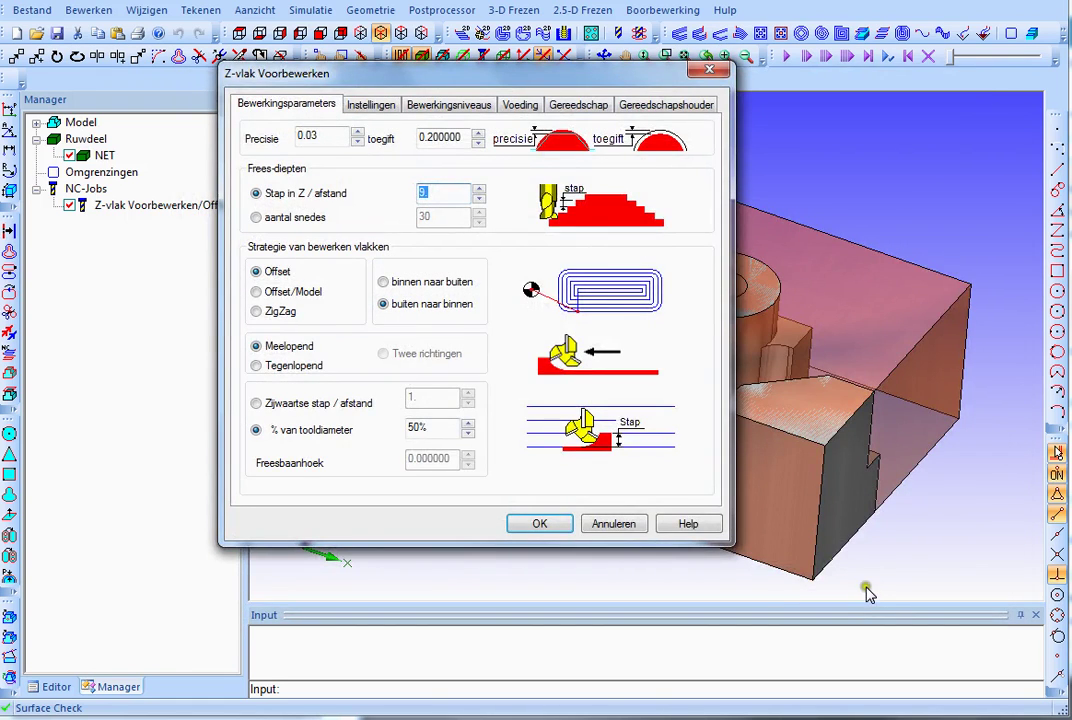
Cancel the Z-vlak Voorbewerken dialog and create a new empty project via Bestand > Nieuw
left_click(611, 524)
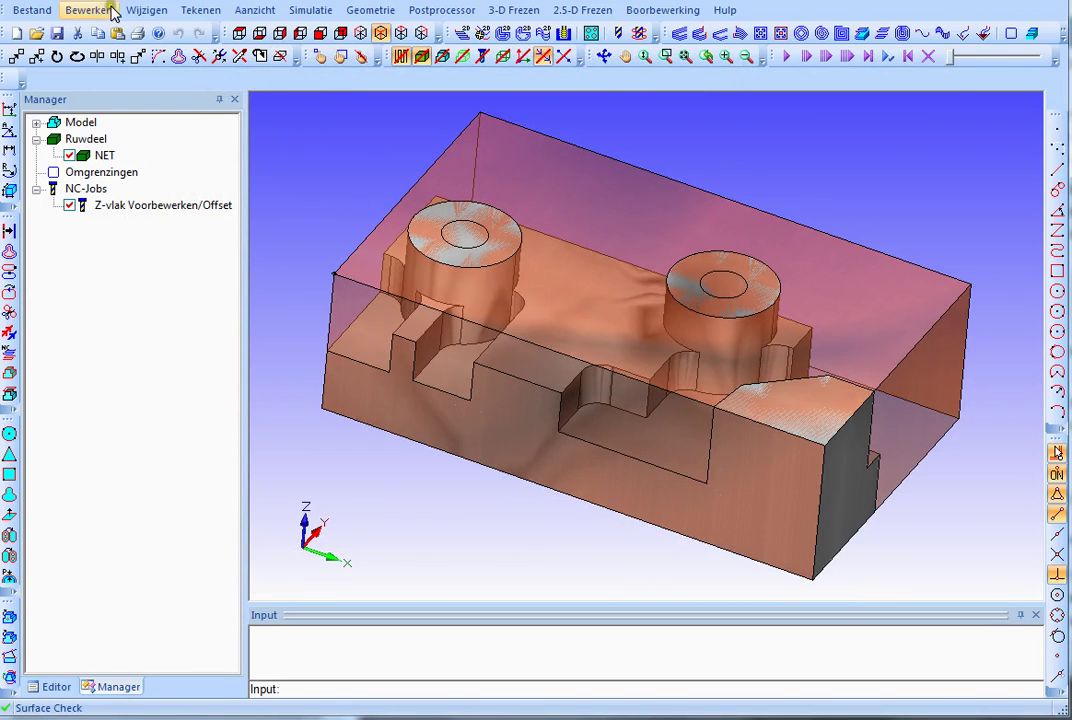
left_click(32, 12)
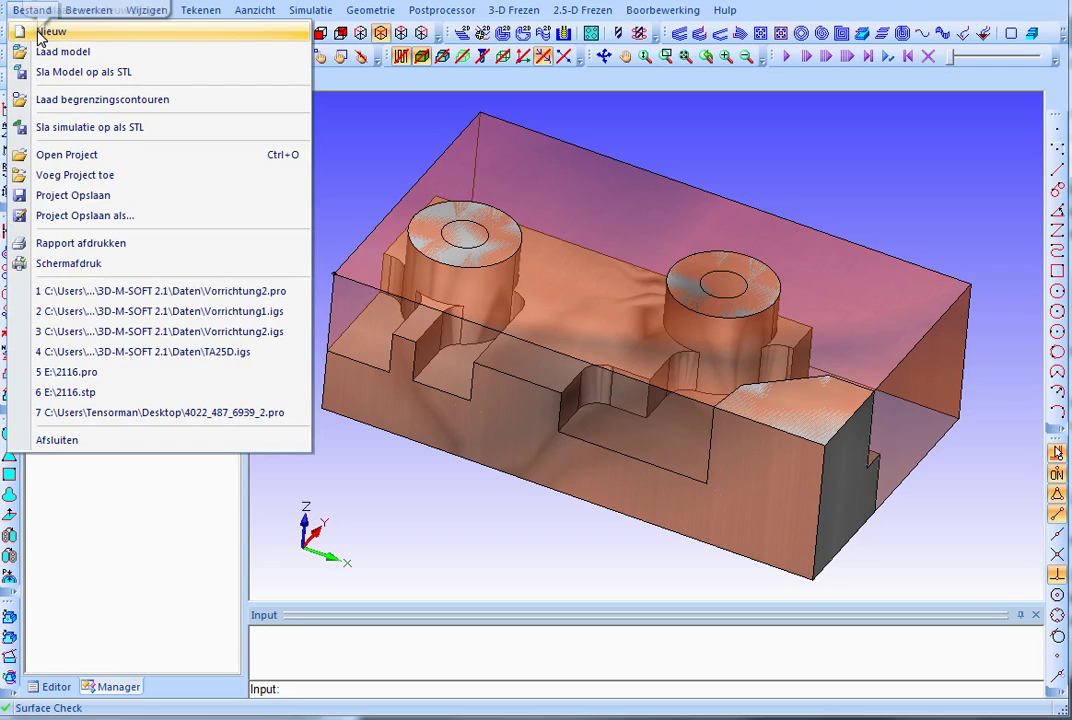
left_click(48, 32)
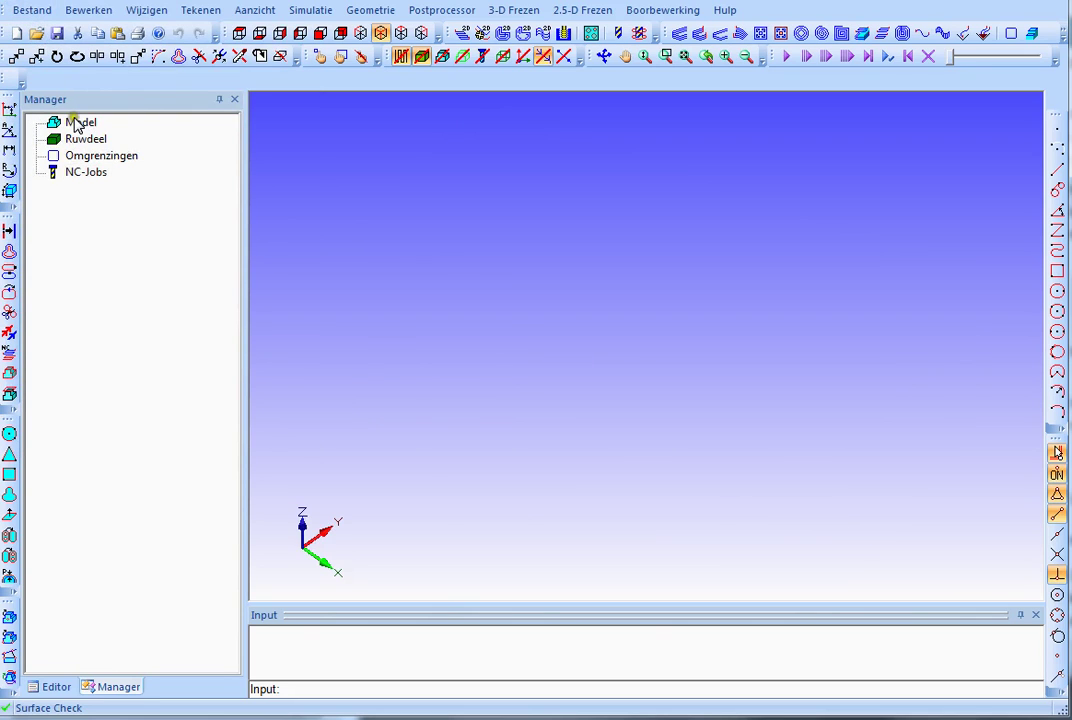
Load the Vorrichtung1.igs part model and collapse its surface list
right_click(75, 127)
left_click(84, 132)
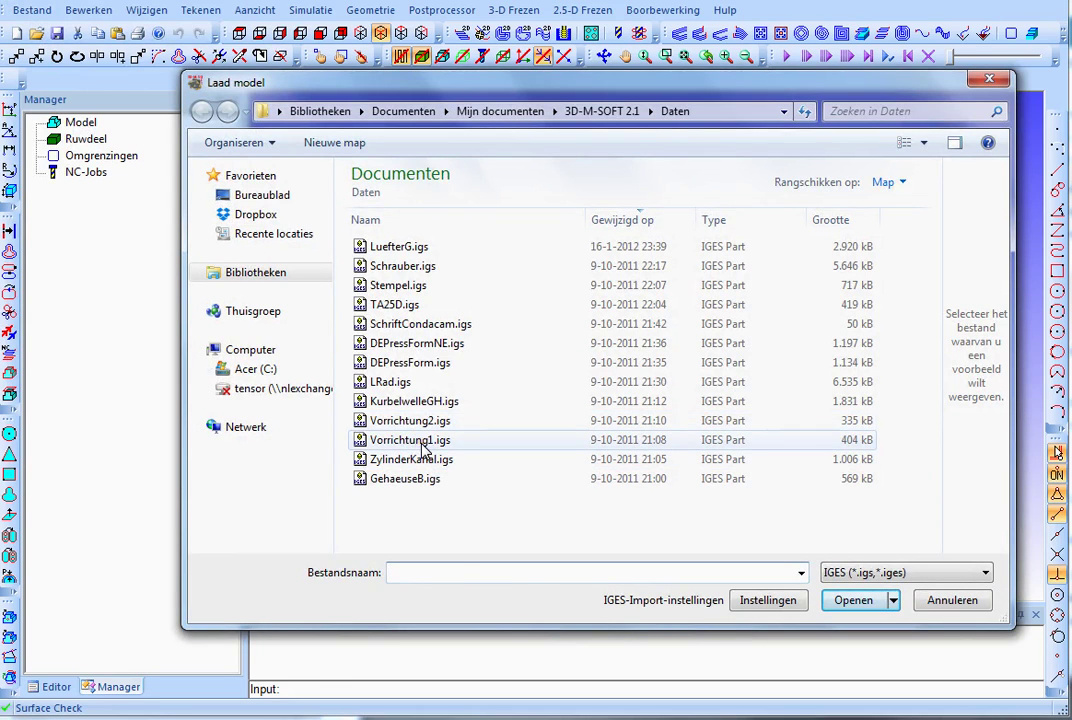
double_click(424, 446)
middle_click_drag(680, 318, 820, 291)
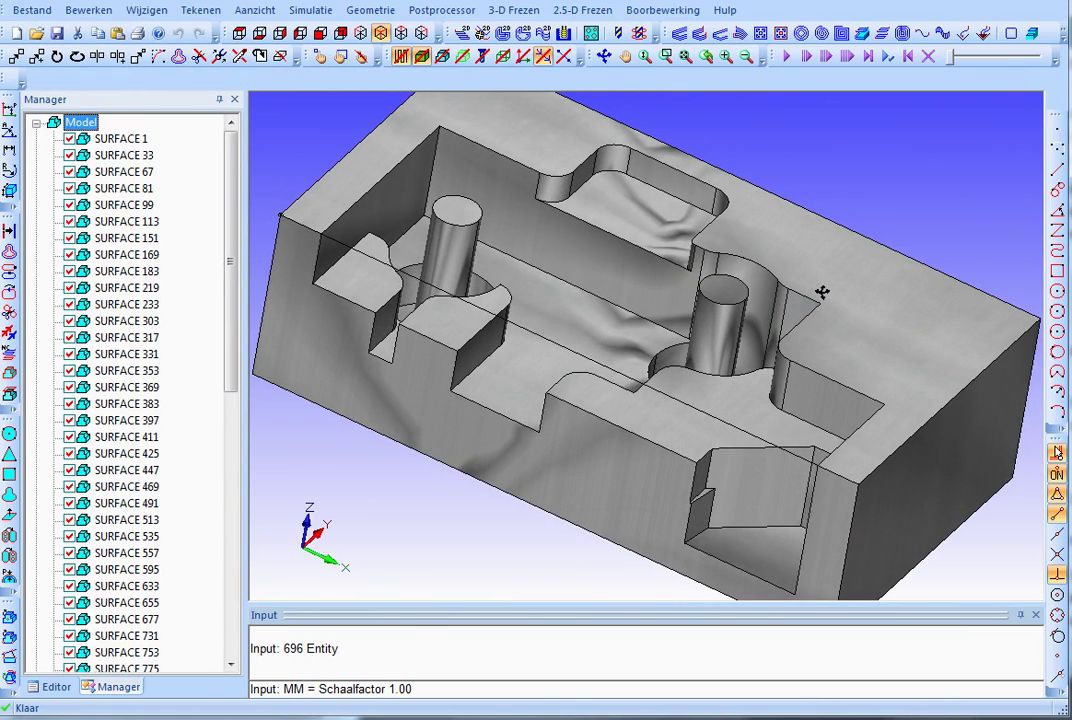
middle_click_drag(700, 270, 694, 318)
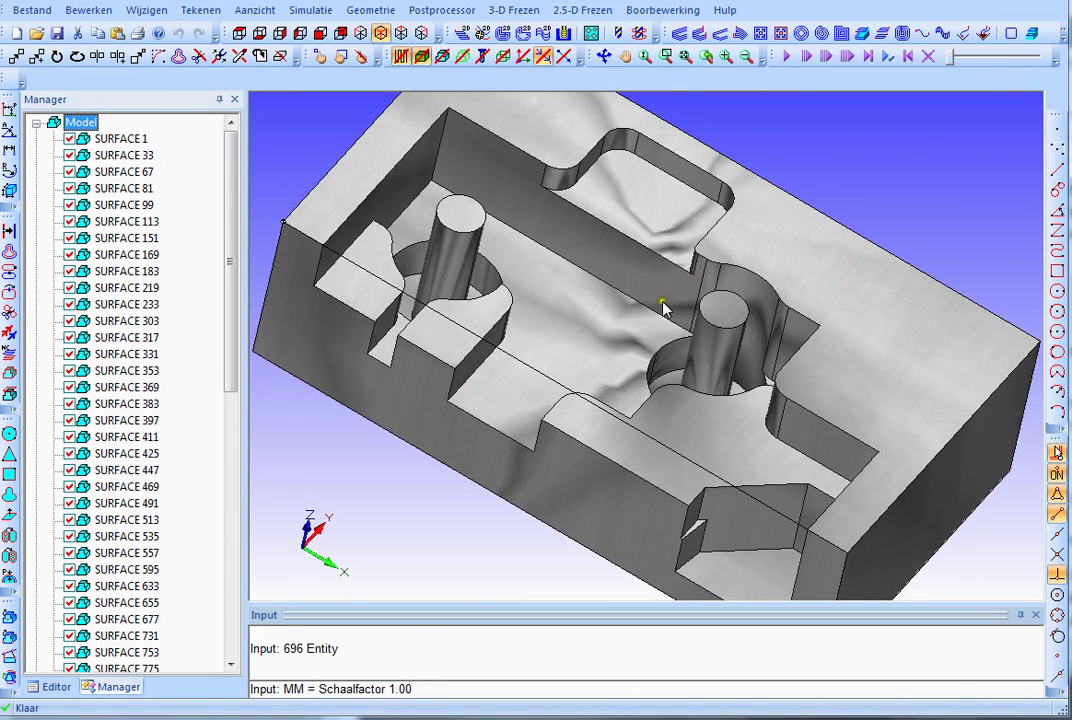
left_click(36, 122)
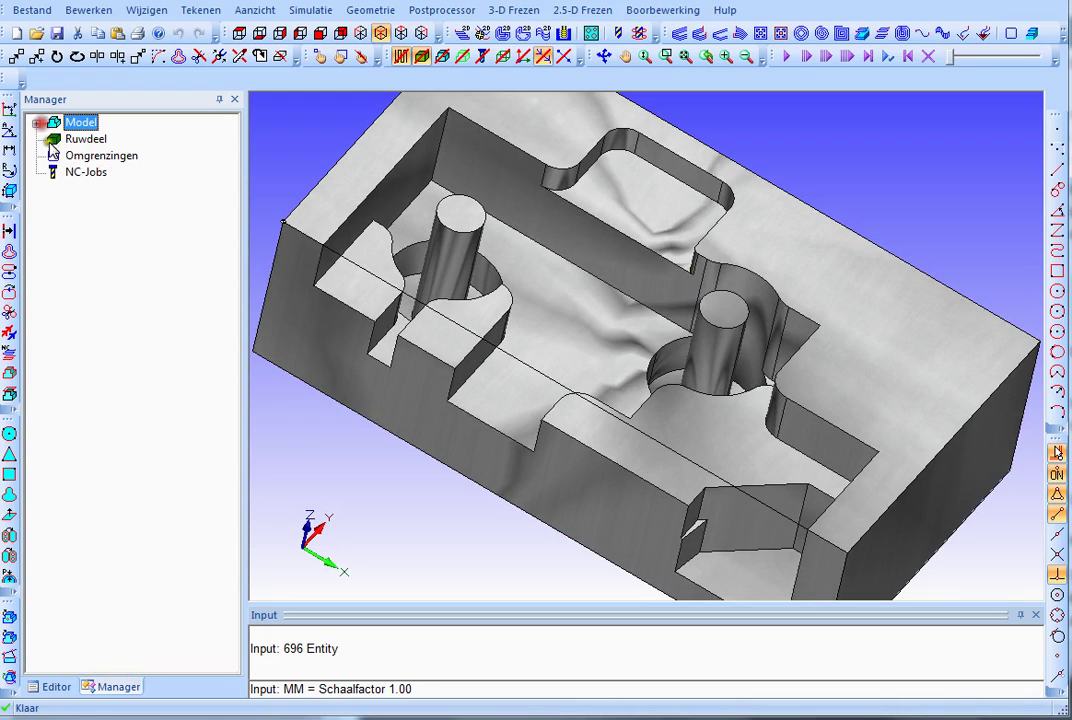
Define block stock NET with Randwaarden and 0.000 allowances, then zoom to fit
right_click(101, 141)
left_click(110, 151)
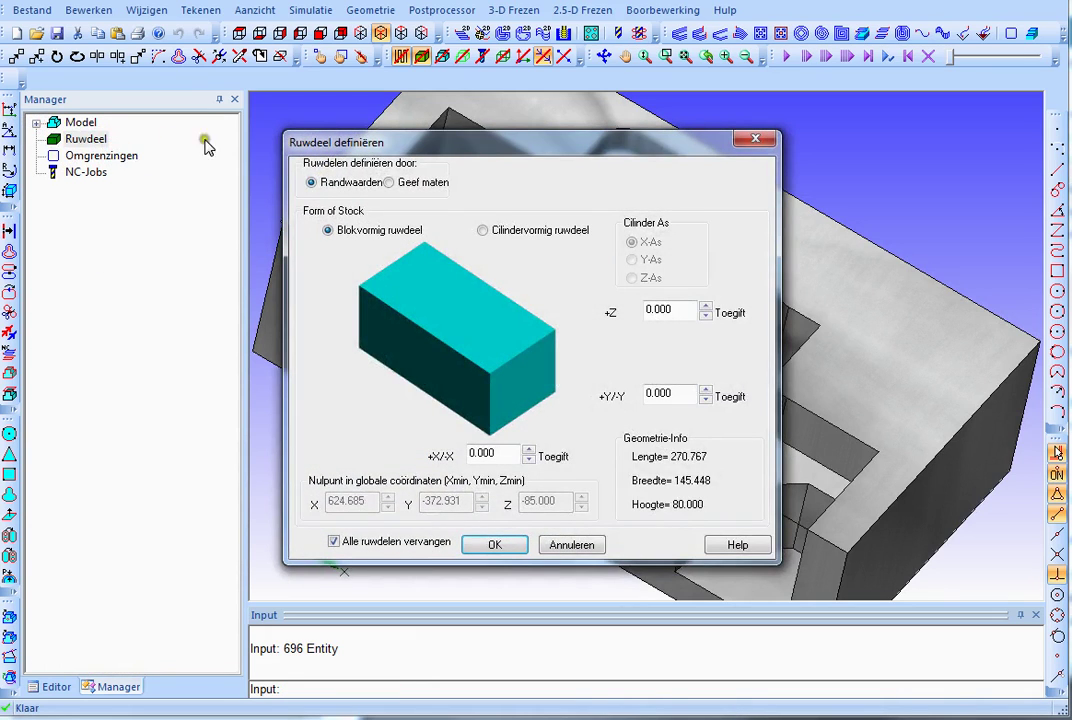
left_click(492, 541)
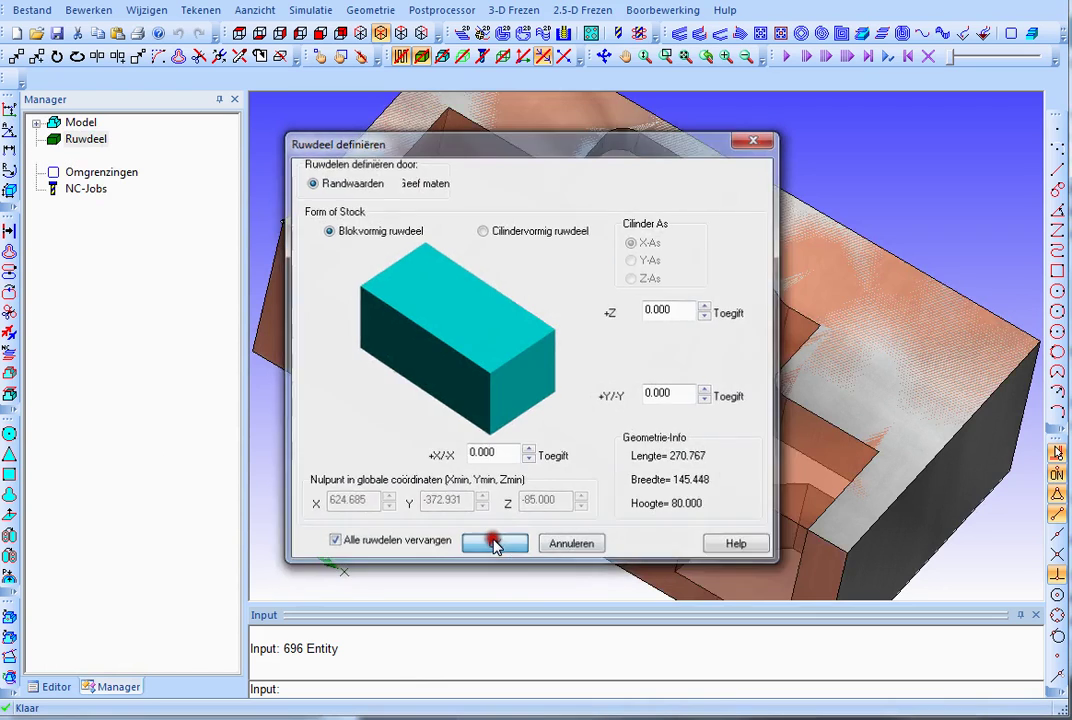
scroll(668, 387, "down", 5)
scroll(641, 383, "up", 3)
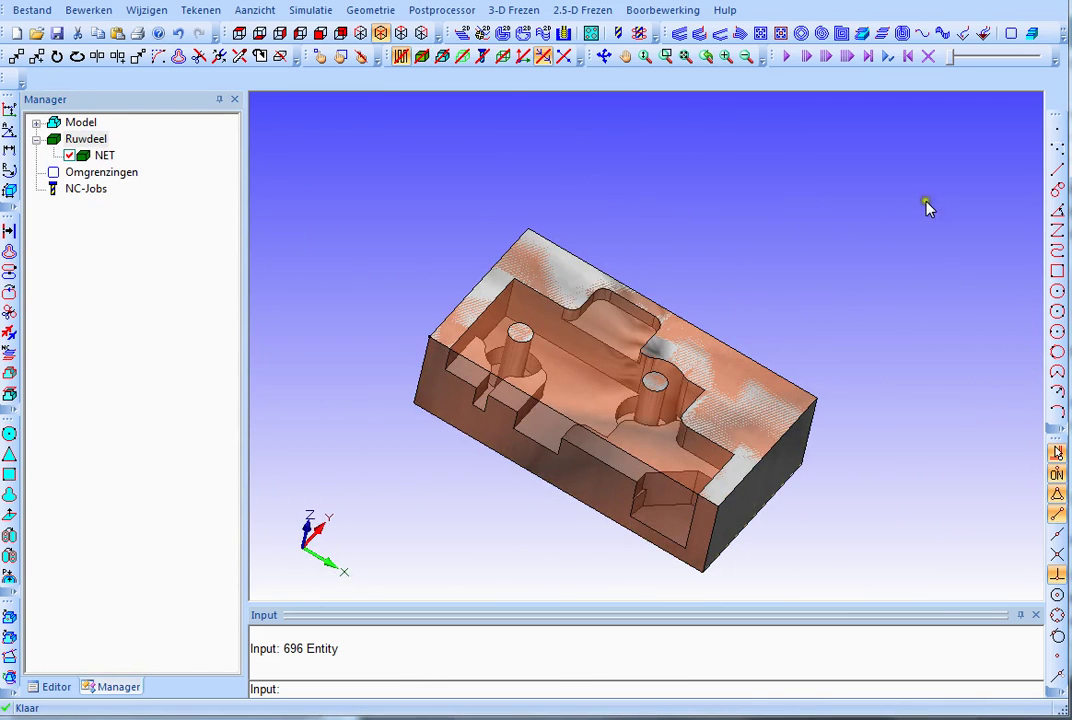
Draw a line between two opposite top corners of the part and select it
left_click(1057, 270)
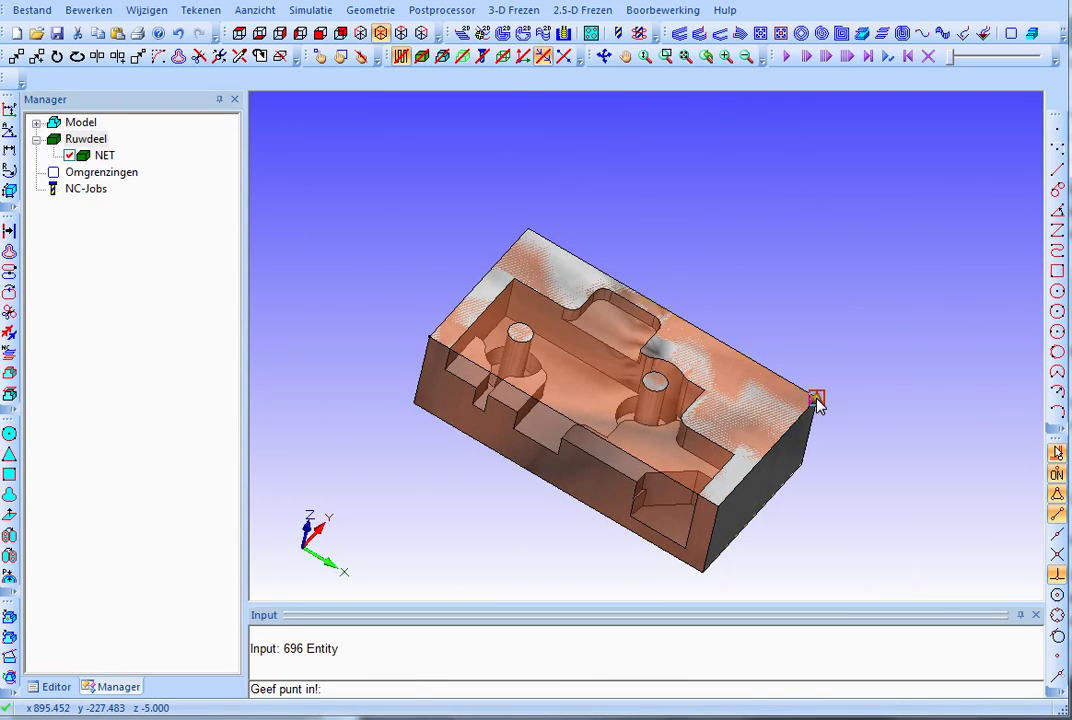
left_click(816, 398)
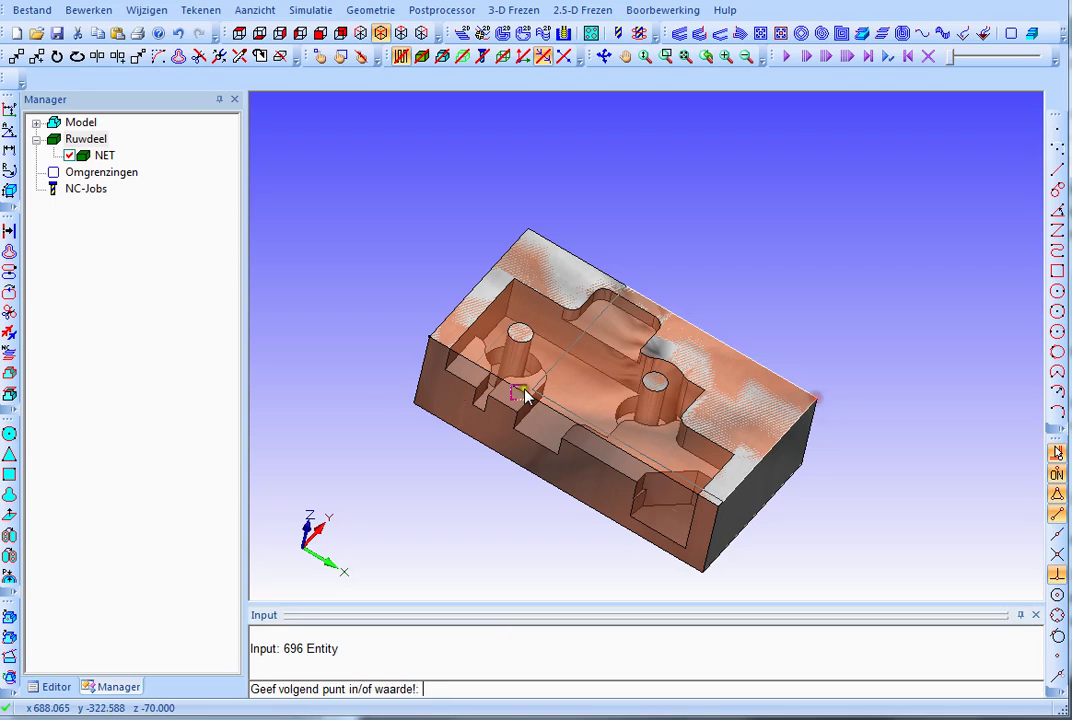
left_click(430, 339)
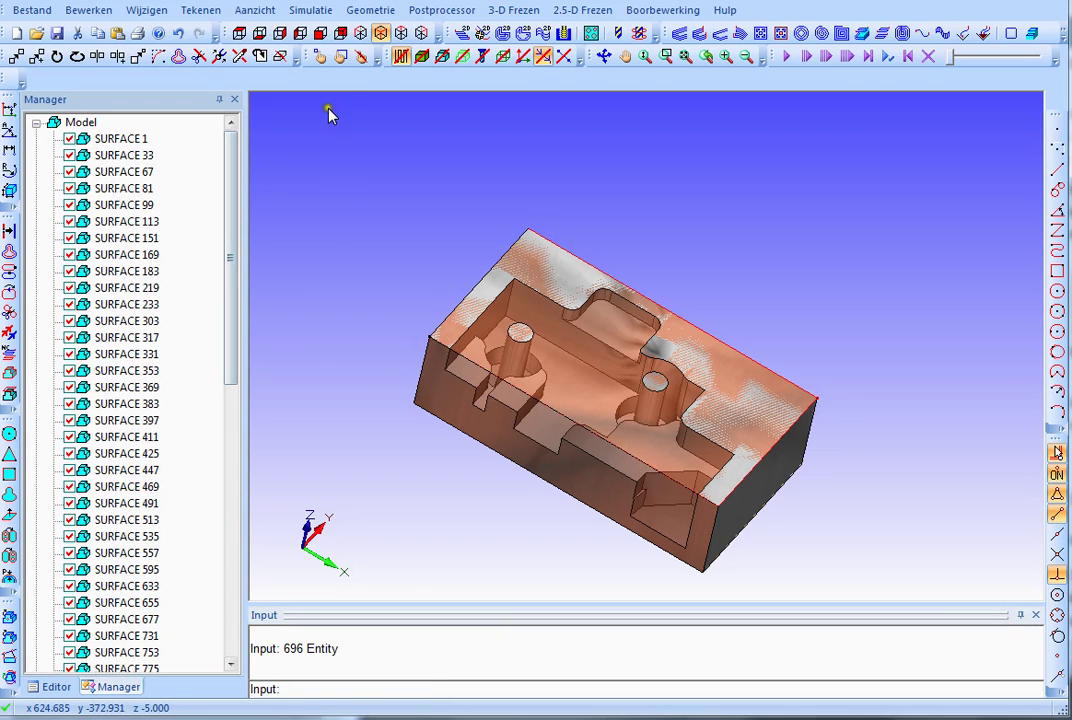
left_click(262, 56)
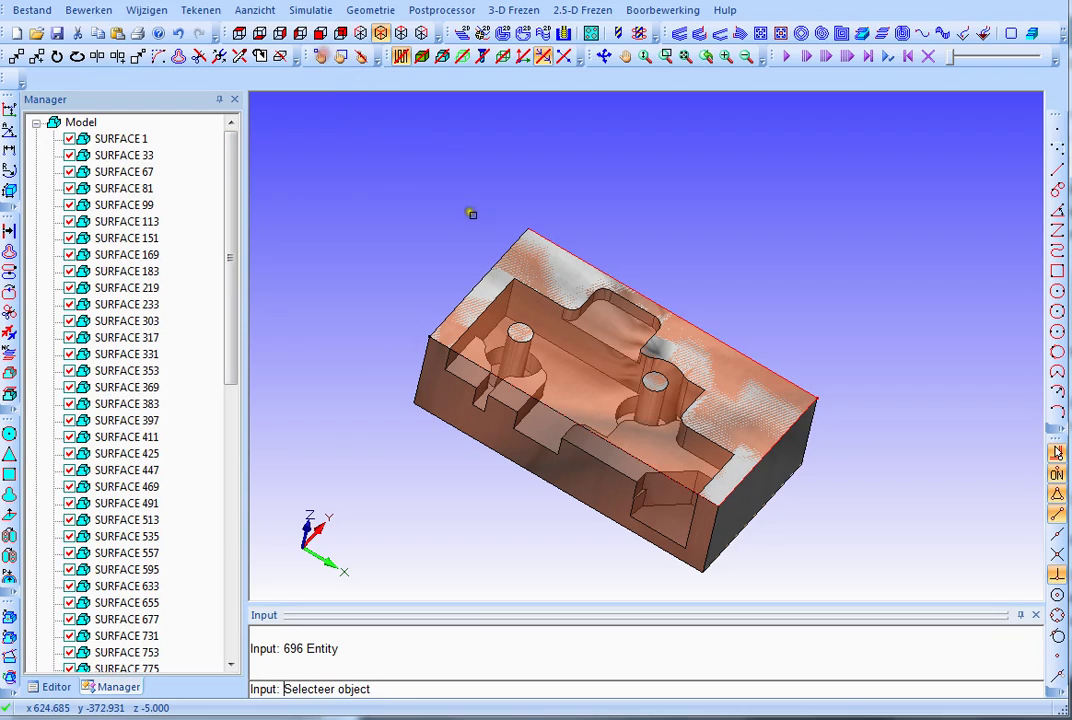
left_click(493, 270)
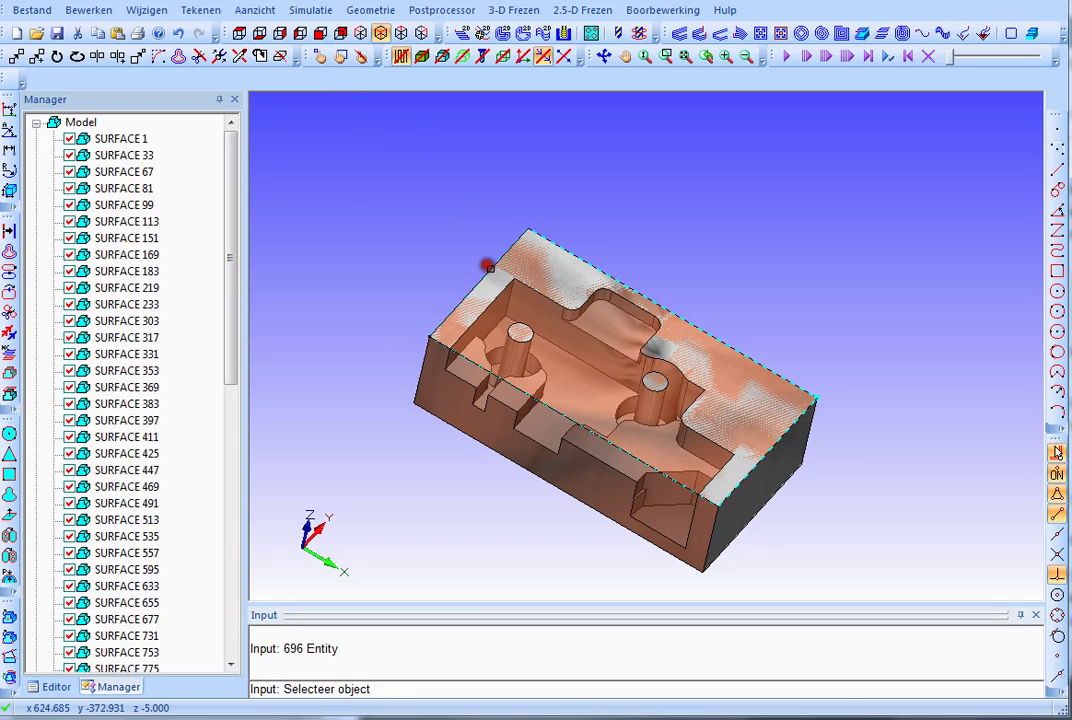
Start a Z-vlak Voorbewerken job and import its parameters from Frees8-Kunststof-Type1.DLG1
left_click(527, 12)
left_click(520, 30)
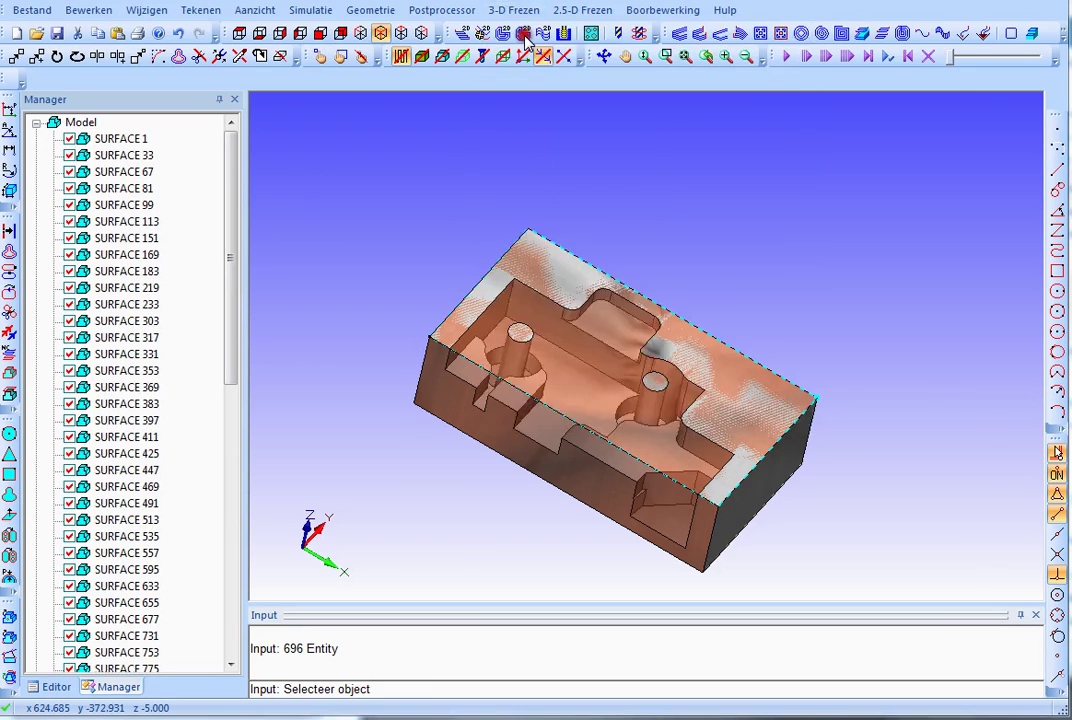
left_click_drag(552, 116, 443, 138)
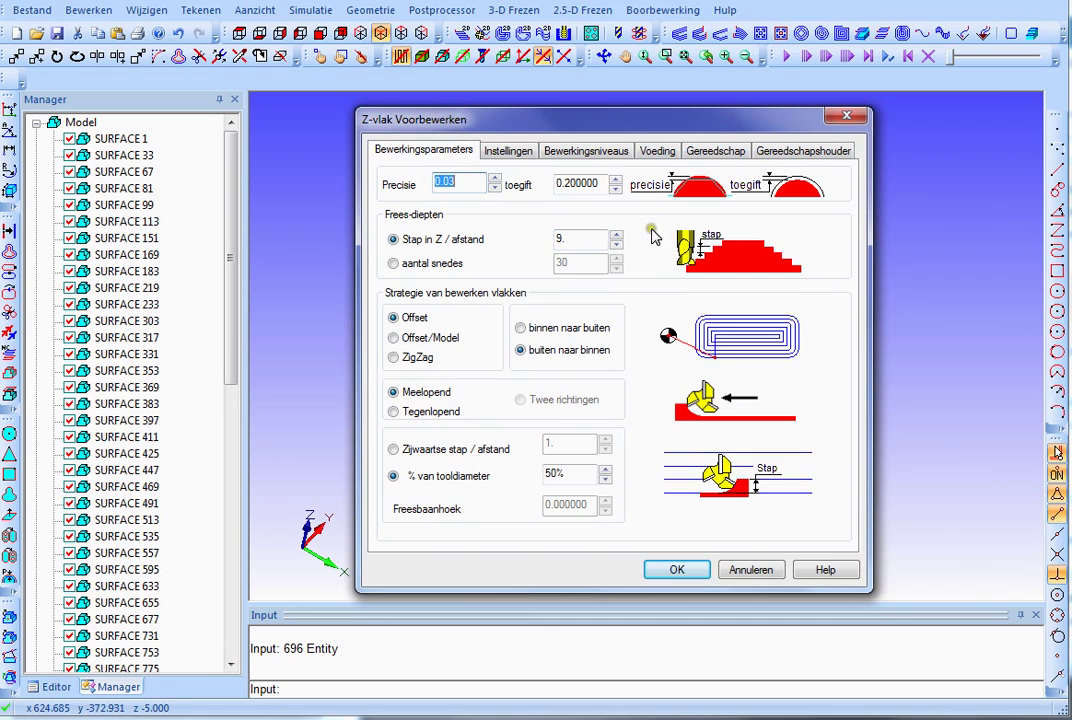
right_click(651, 236)
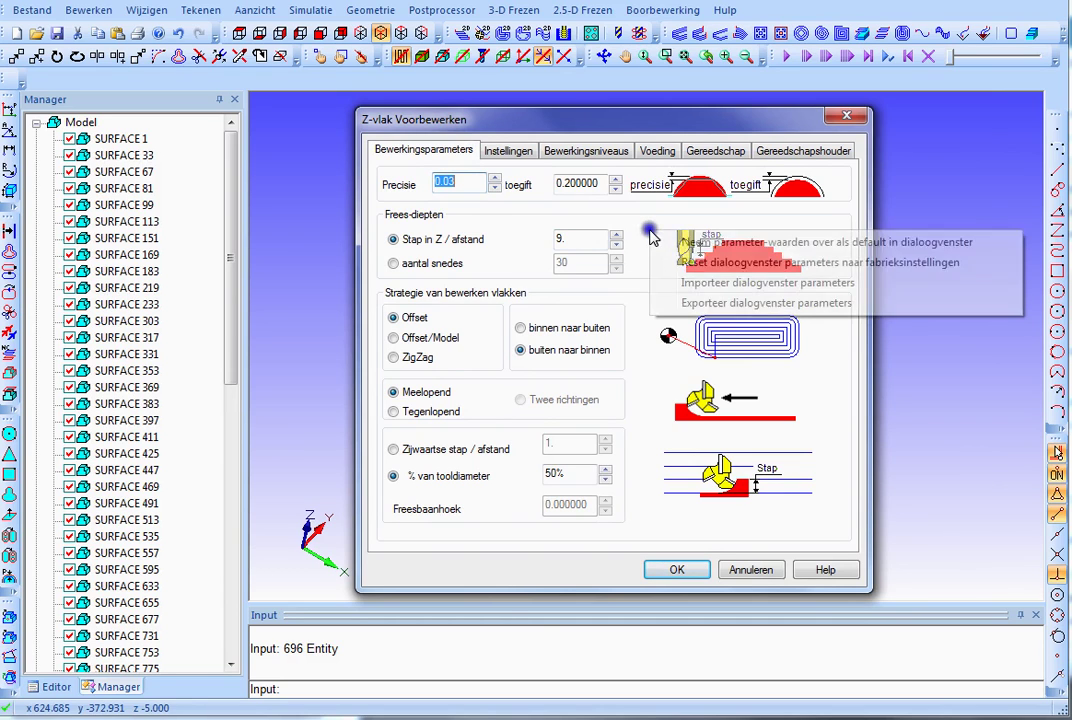
left_click(678, 284)
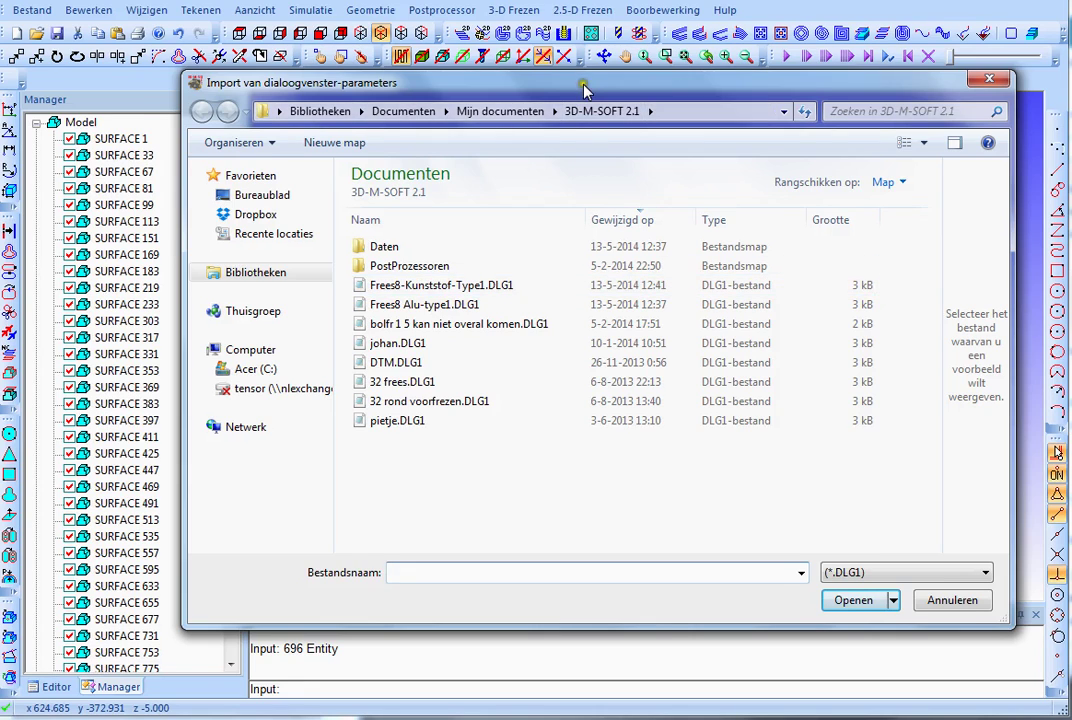
left_click_drag(584, 84, 565, 111)
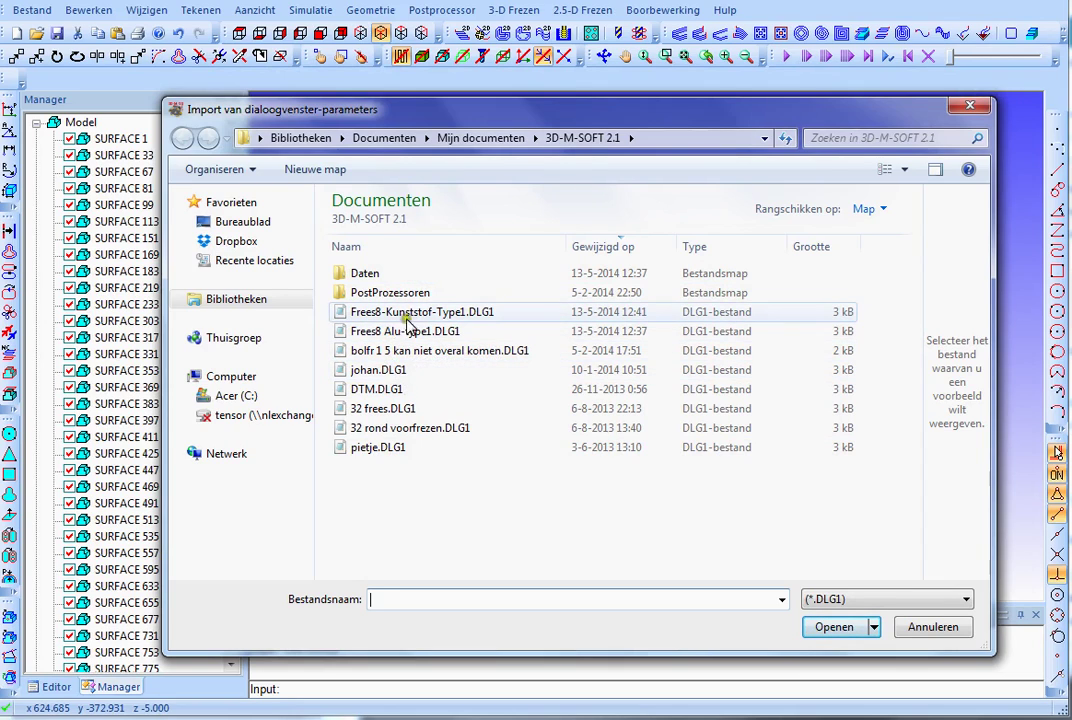
left_click(457, 320)
left_click(459, 318)
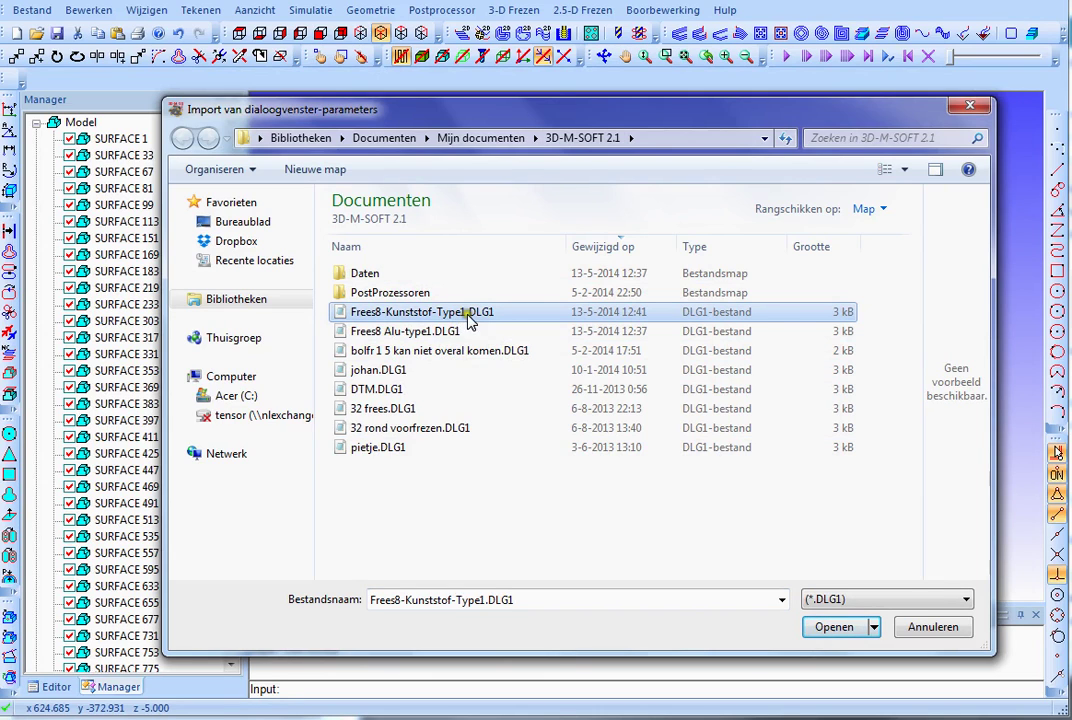
left_click(836, 627)
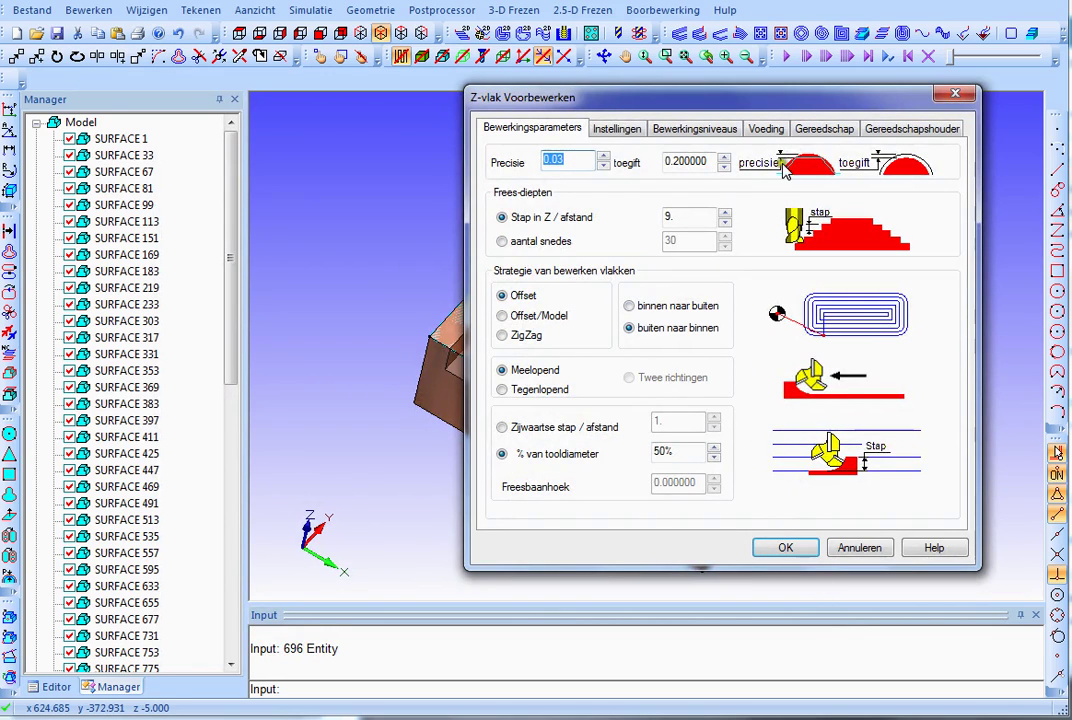
Confirm the imported Gereedschap and Bewerkingsparameters values and calculate the Z-vlak Voorbewerken/Offset toolpaths
left_click(824, 129)
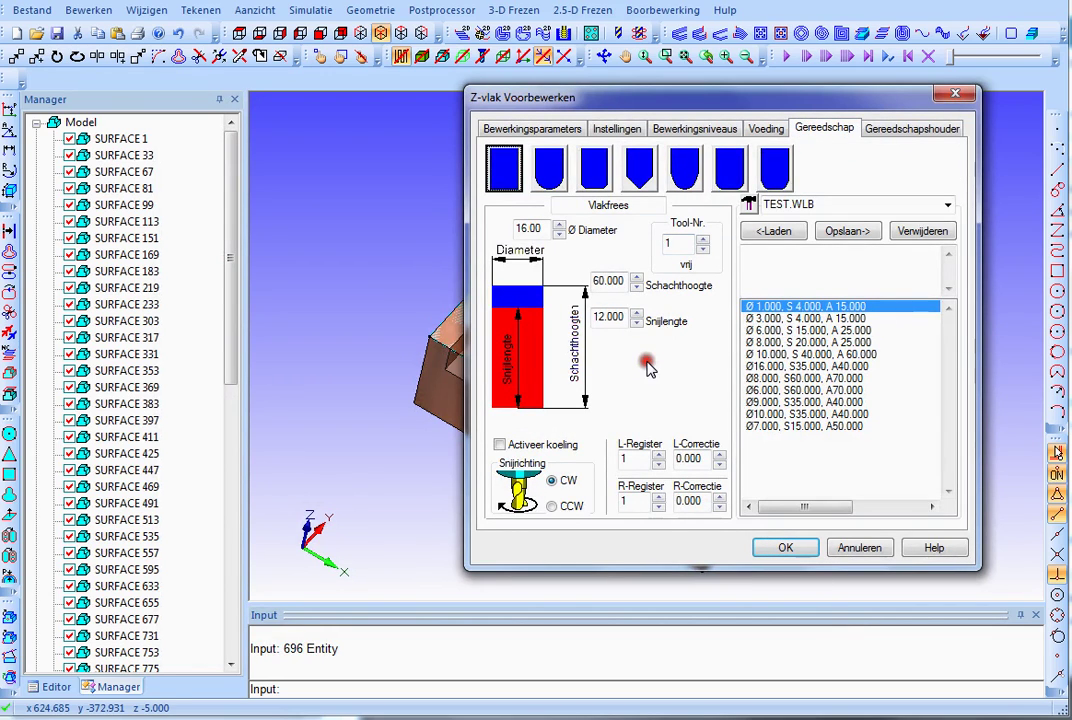
left_click(531, 130)
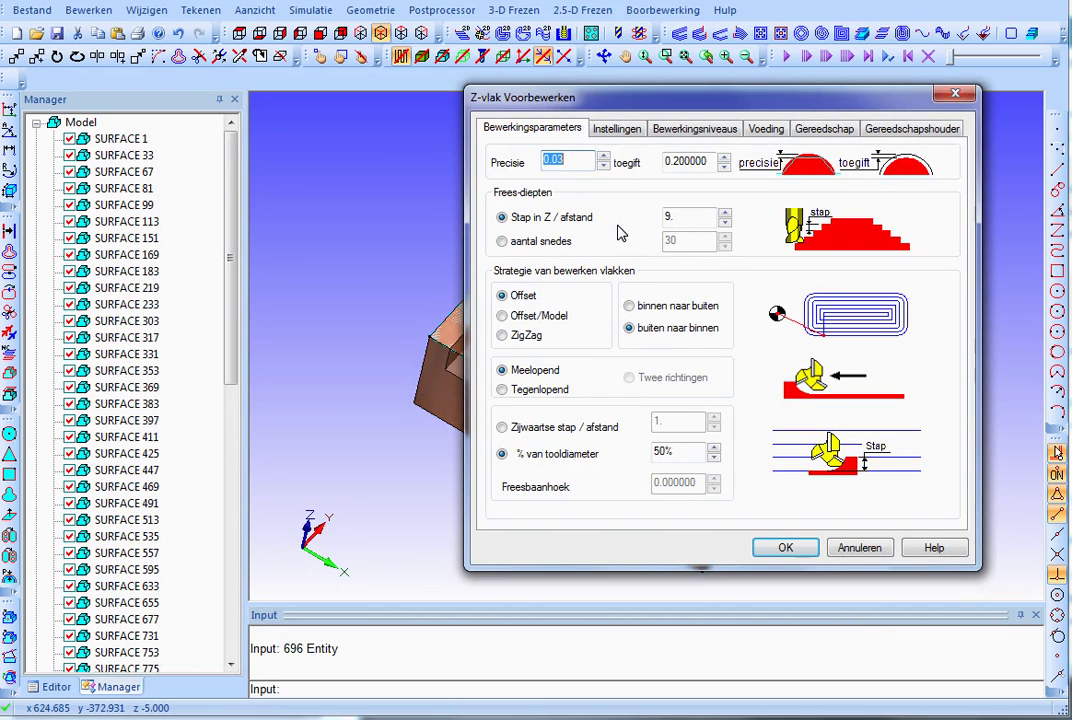
left_click_drag(635, 106, 437, 100)
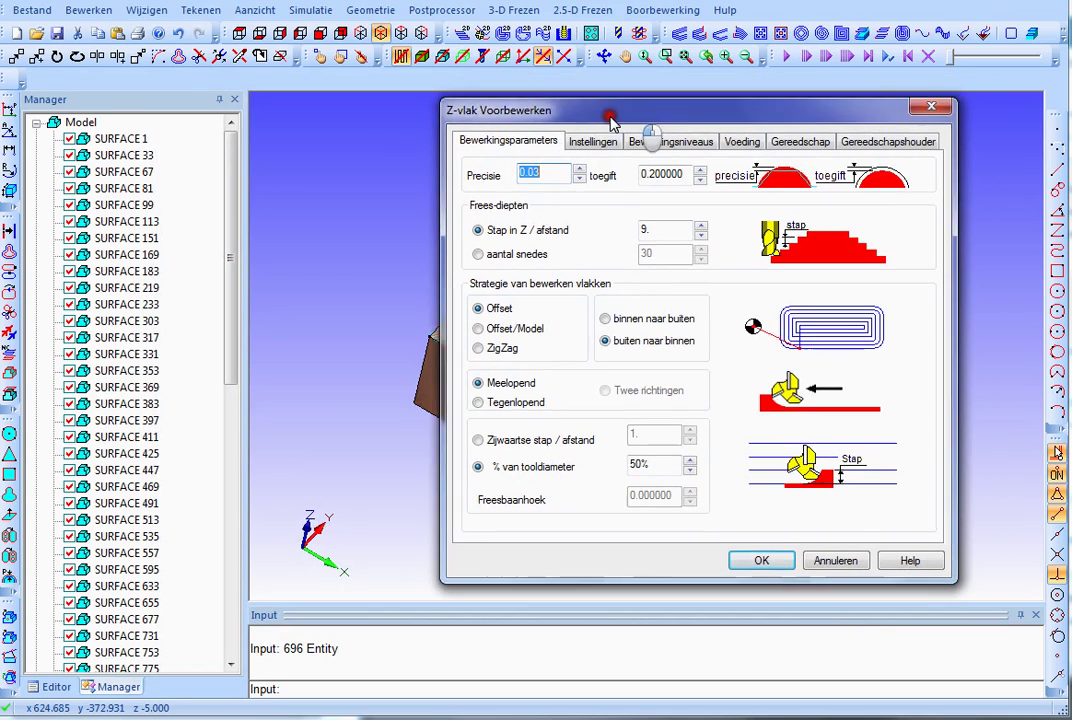
left_click(587, 540)
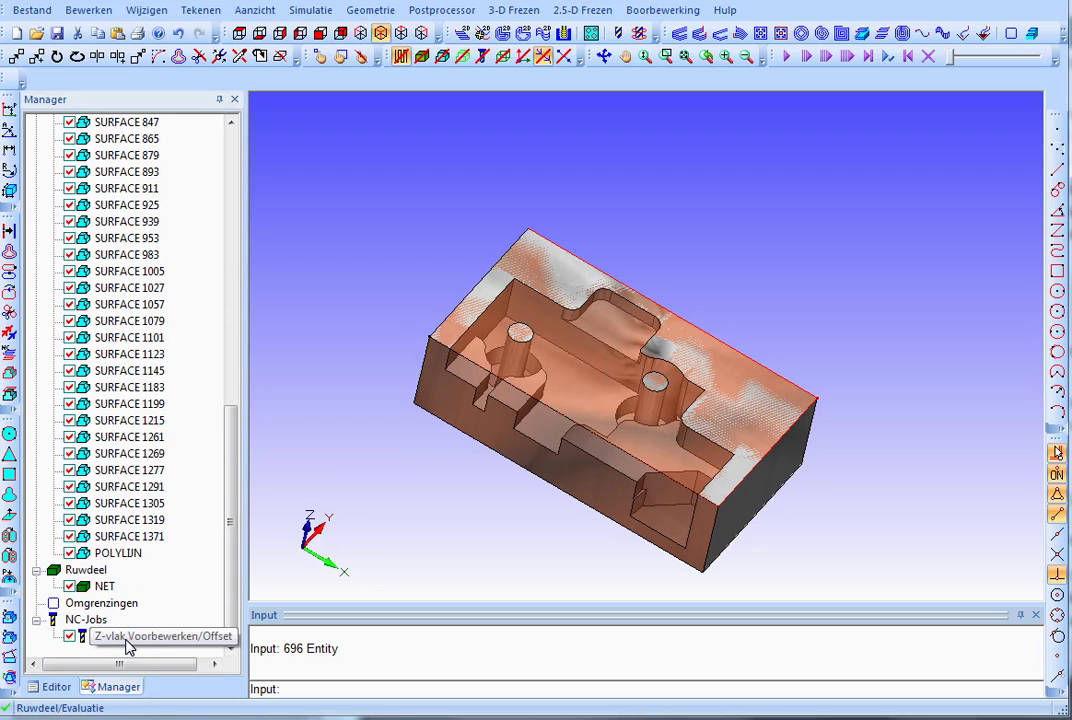
Select the Z-vlak Voorbewerken/Offset job and open the 3-D Frezen menu to reach Boorbewerking
left_click(127, 638)
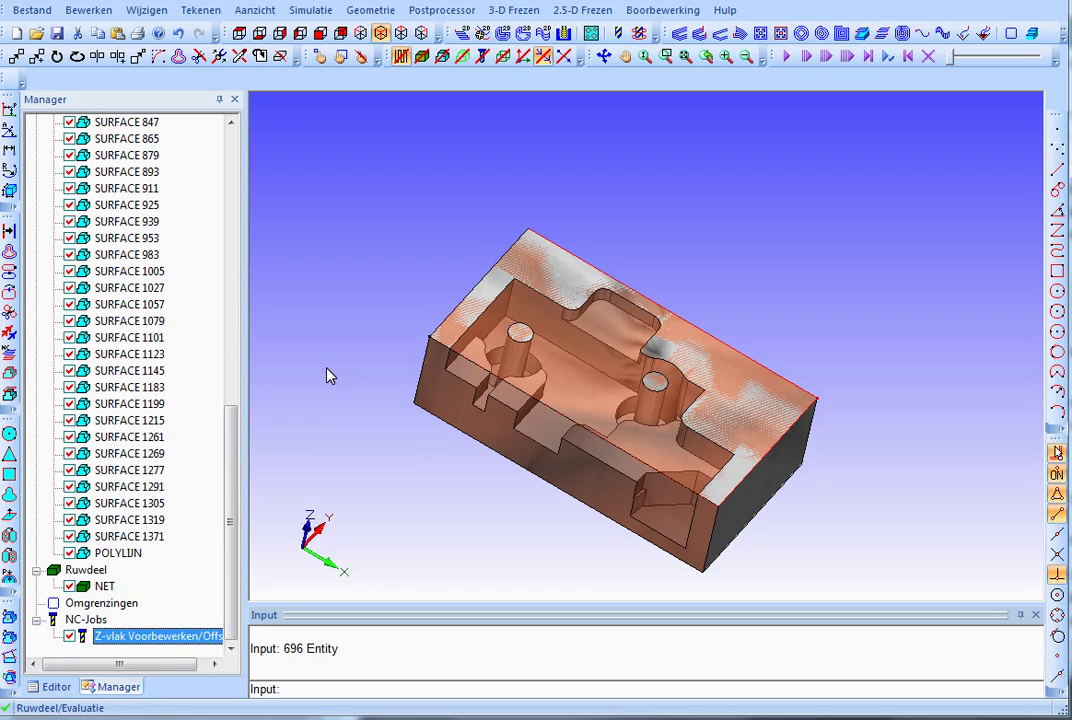
left_click(347, 211)
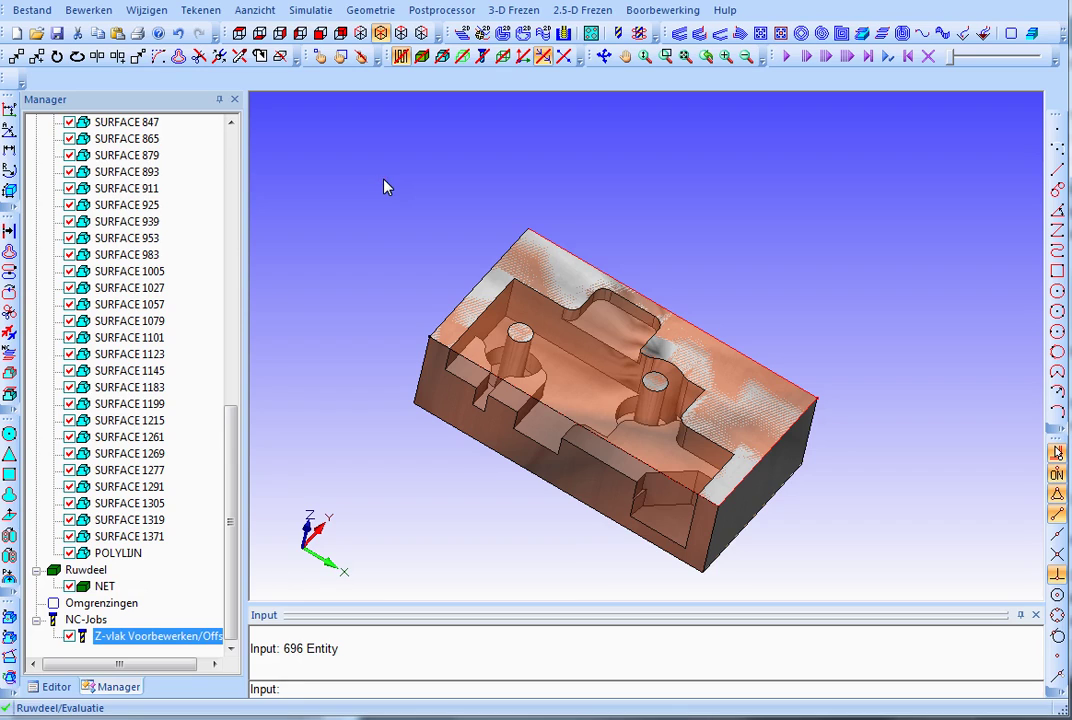
left_click(493, 12)
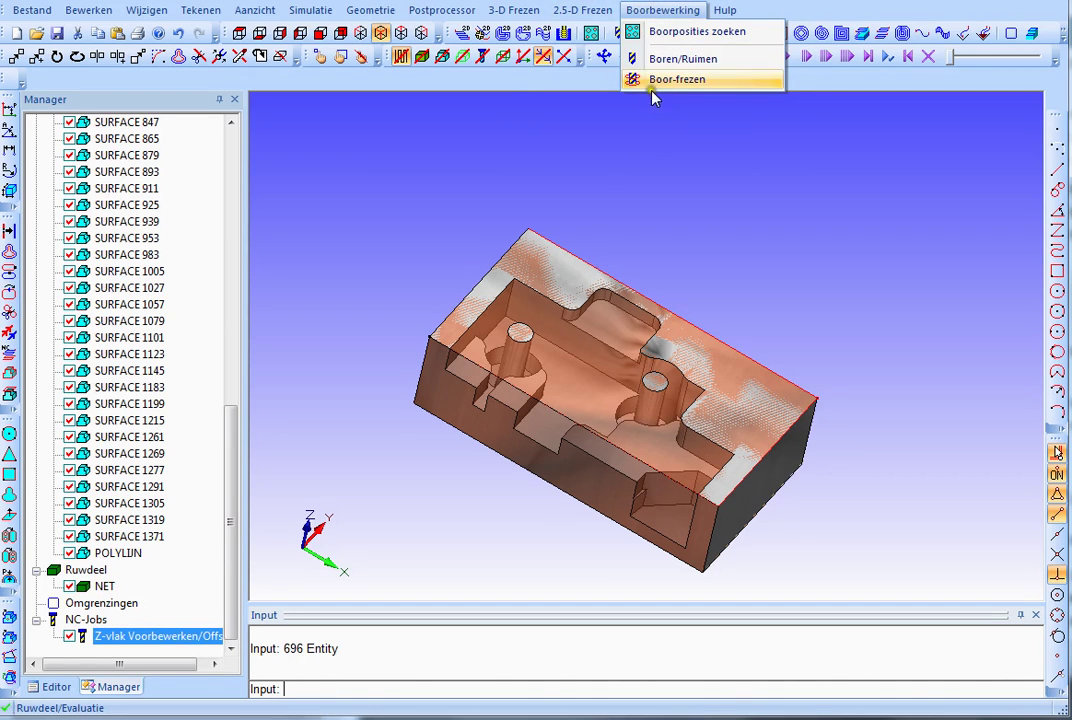
Close the Boorbewerking list and view the roughed Vorrichtung1 part from above, zoomed in
left_click(512, 76)
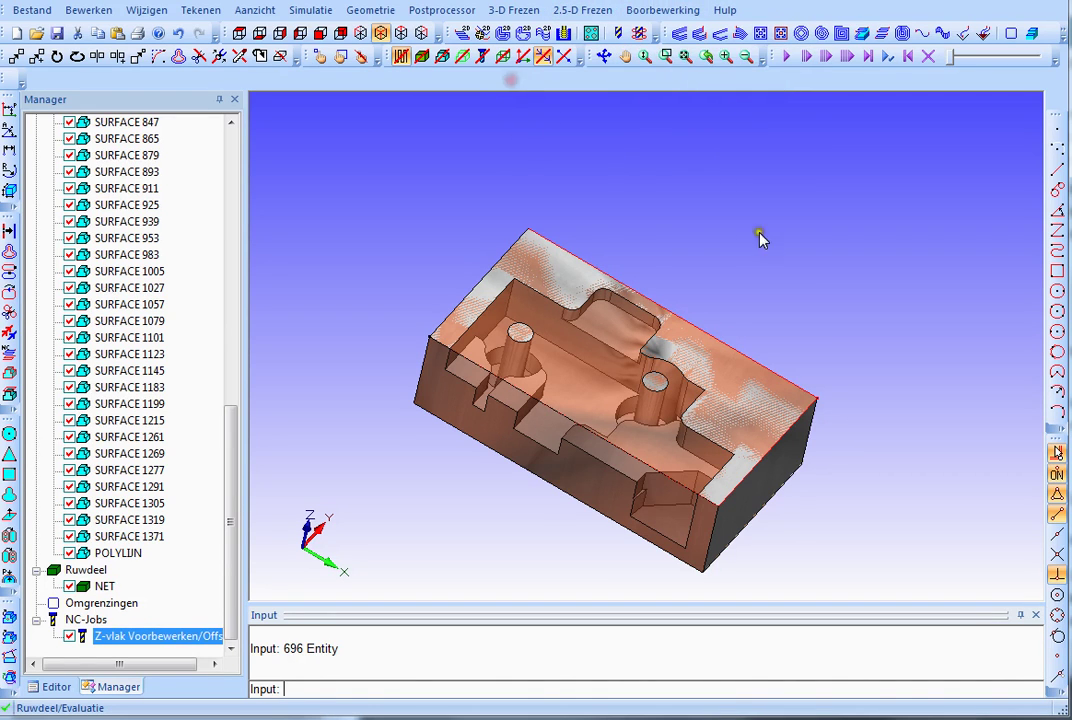
mouse_move(761, 234)
middle_mouse_down()
mouse_move(725, 510)
mouse_move(729, 470)
middle_mouse_up()
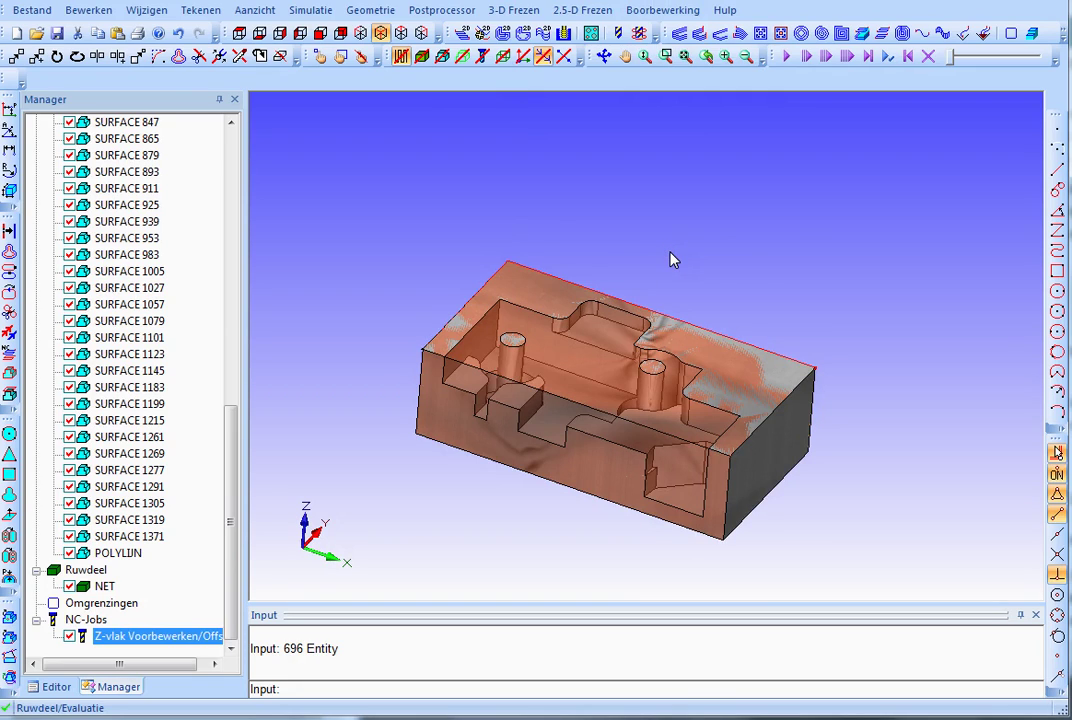
middle_click_drag(620, 249, 598, 326)
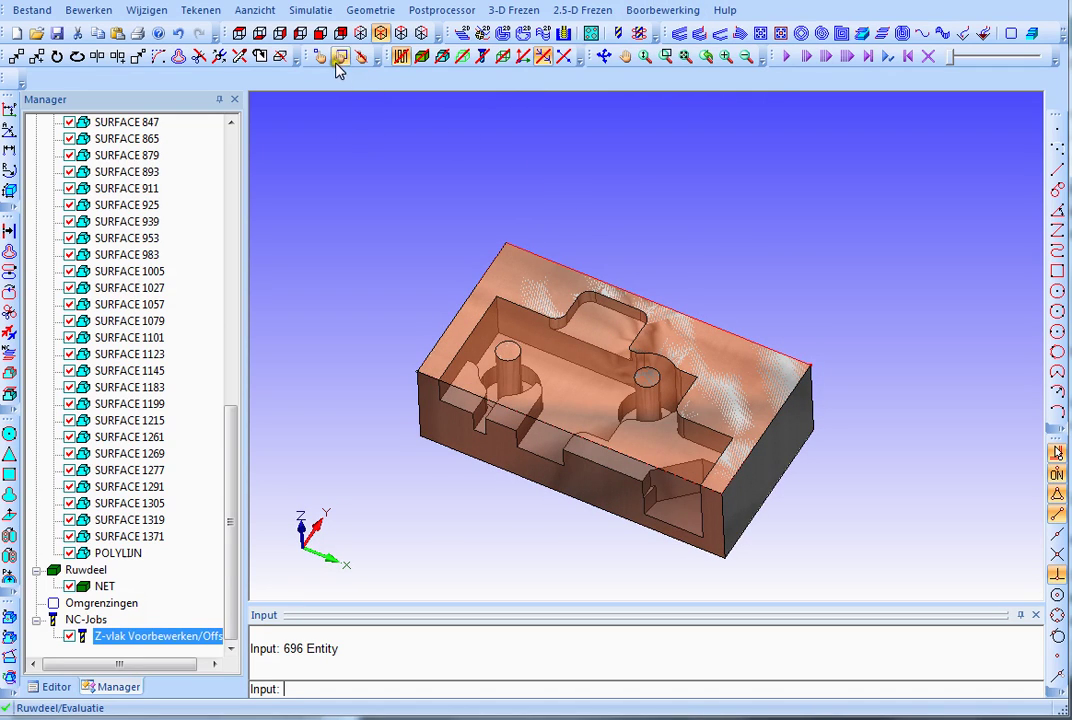
scroll(608, 297, "up", 1)
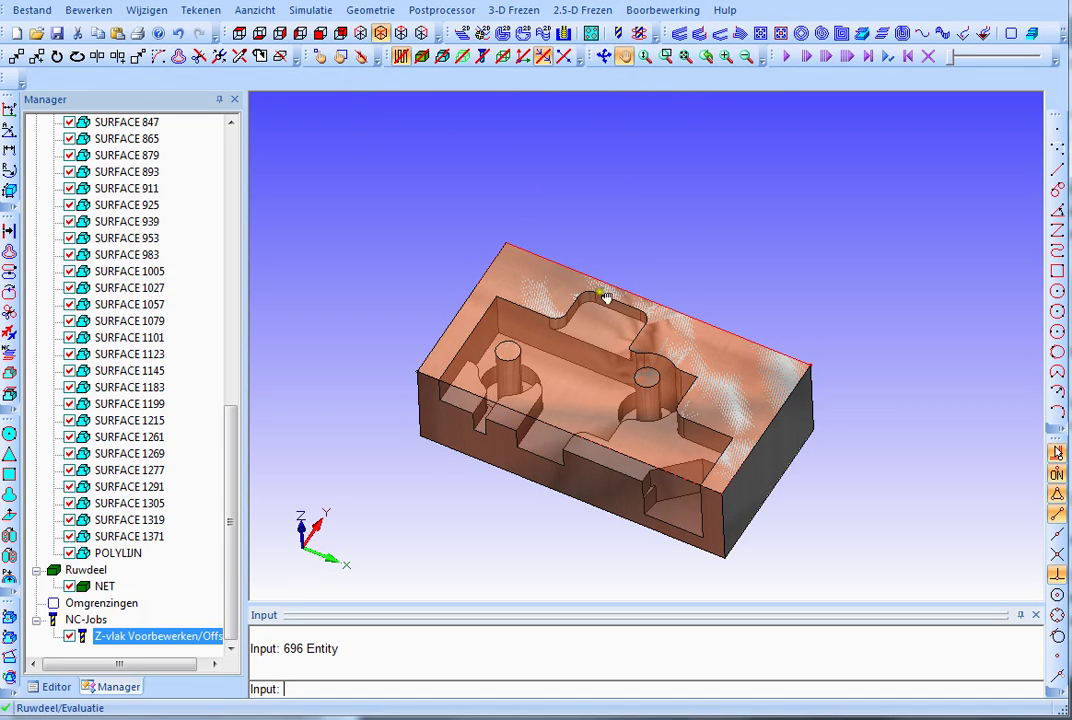
scroll(610, 335, "up", 1)
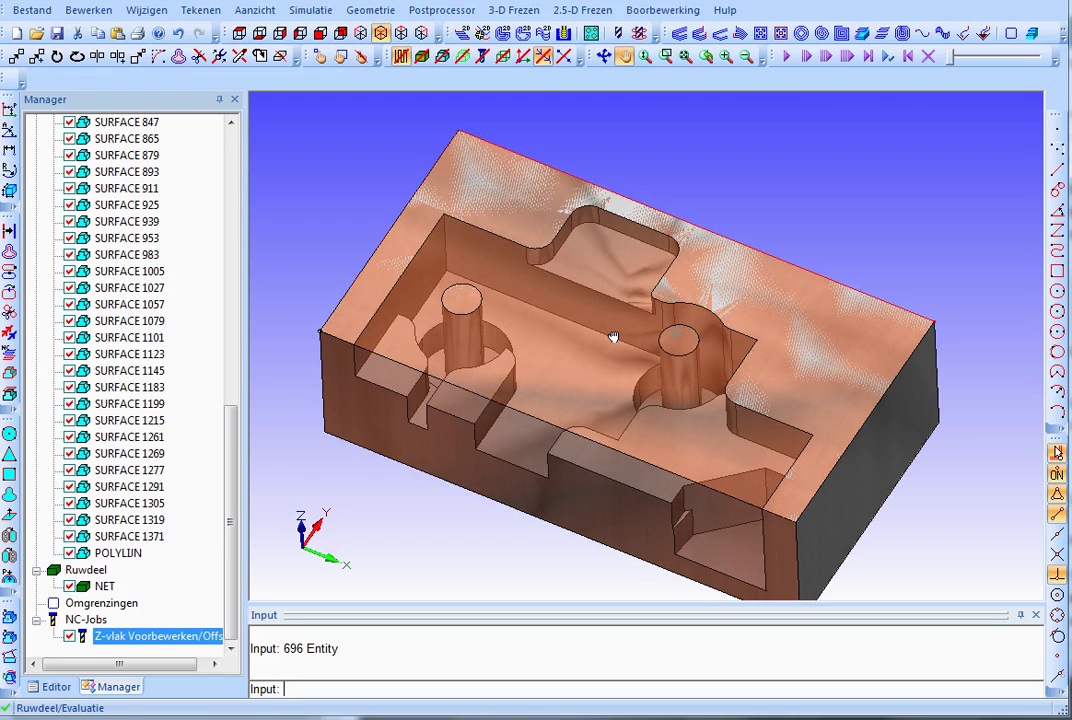